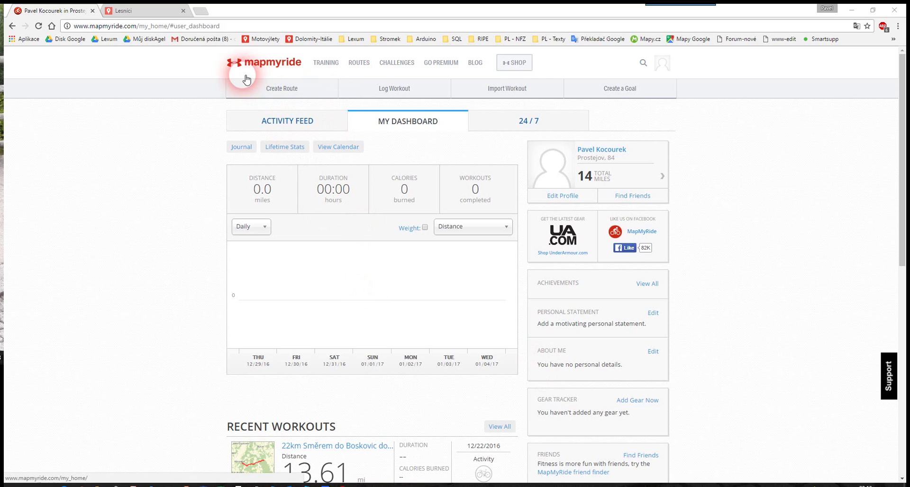
# - Look over the dashboard, including the recent workouts and recent routes
pyautogui.moveTo(77, 29); pyautogui.dragTo(137, 27)
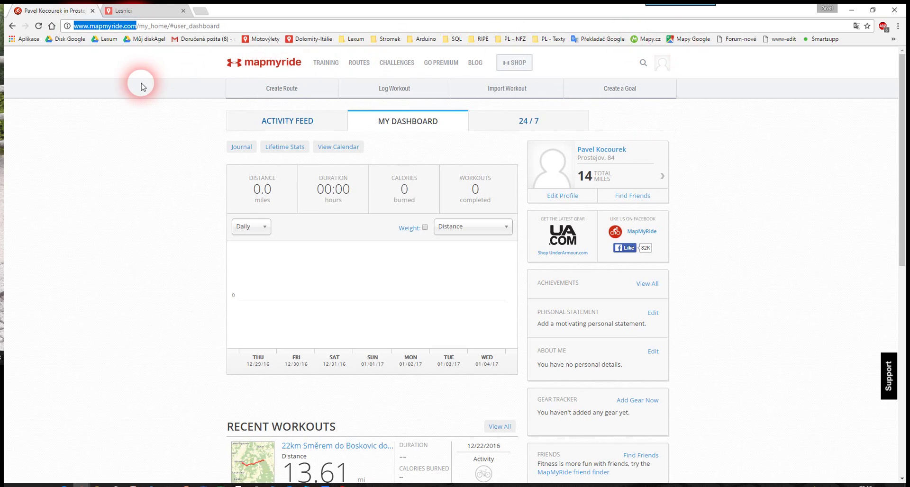
pyautogui.moveTo(658, 66)
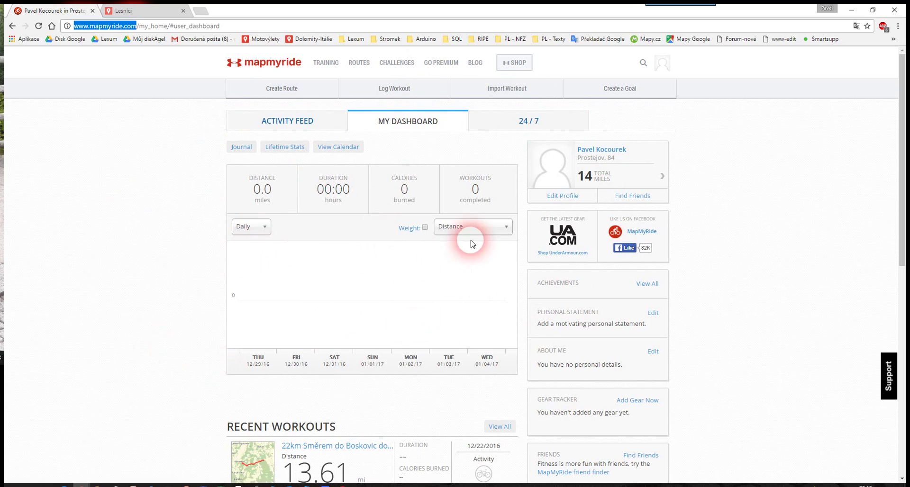
pyautogui.scroll(-3, 416, 335)
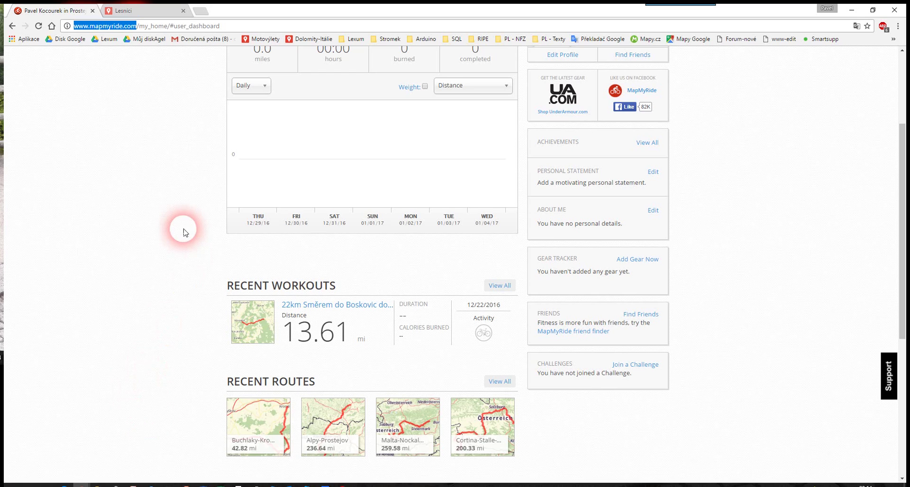
pyautogui.scroll(3, 185, 230)
pyautogui.scroll(-5, 188, 235)
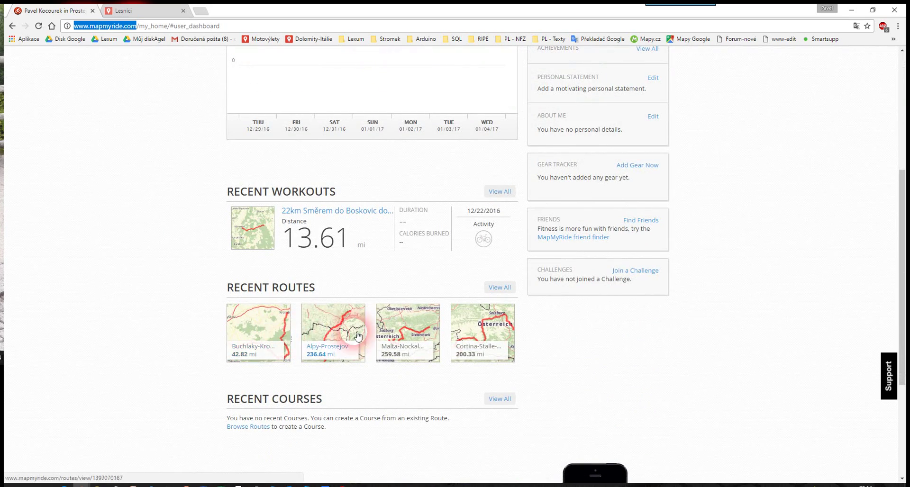
# - Look through the full list of saved routes and start creating a new route
pyautogui.click(506, 290)
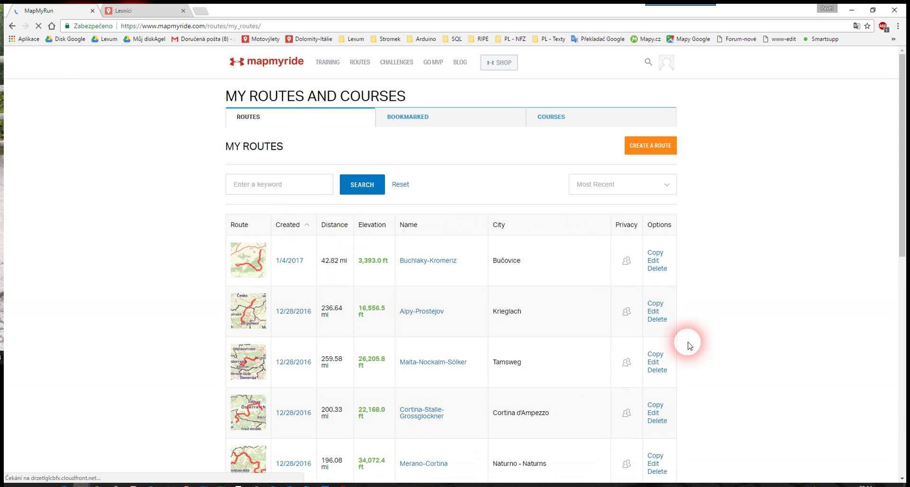
pyautogui.scroll(-7, 716, 289)
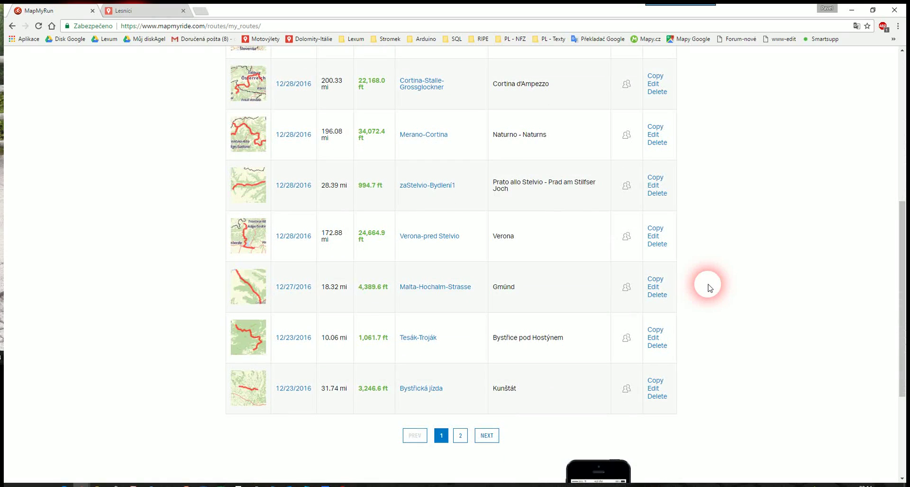
pyautogui.scroll(5, 710, 288)
pyautogui.scroll(2, 710, 287)
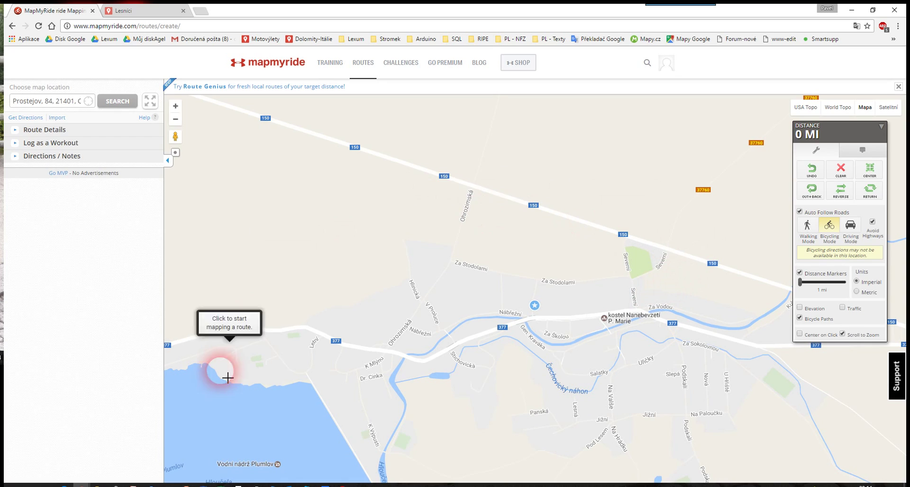
# - Configure the route planner for driving mode, metric units and distance markers every 20 km
pyautogui.scroll(-2, 404, 290)
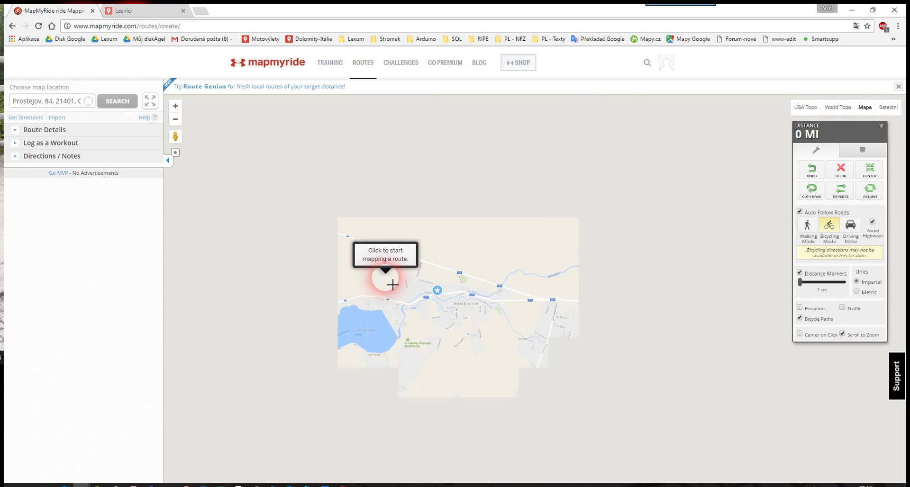
pyautogui.scroll(-1, 418, 279)
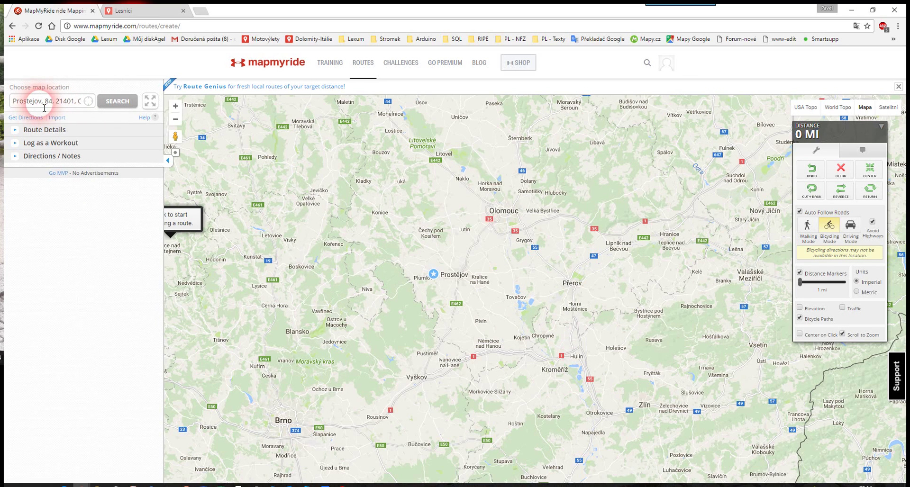
pyautogui.click(850, 227)
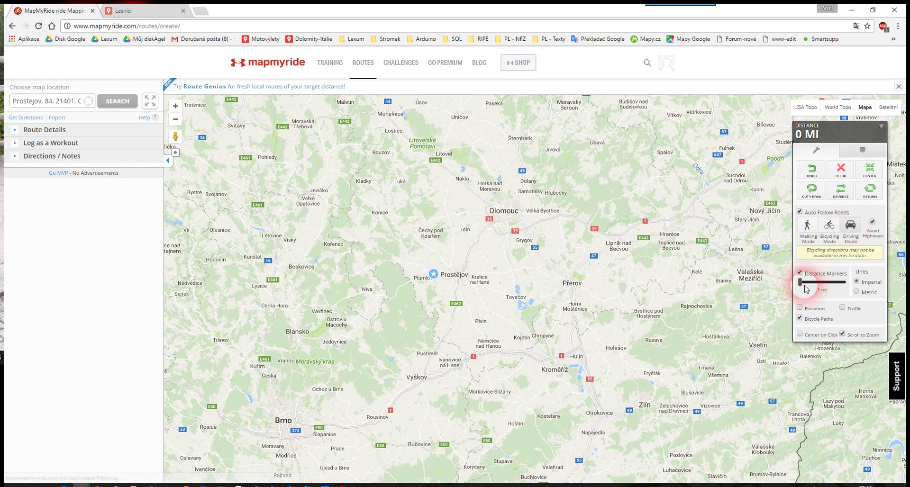
pyautogui.moveTo(800, 282); pyautogui.dragTo(847, 282)
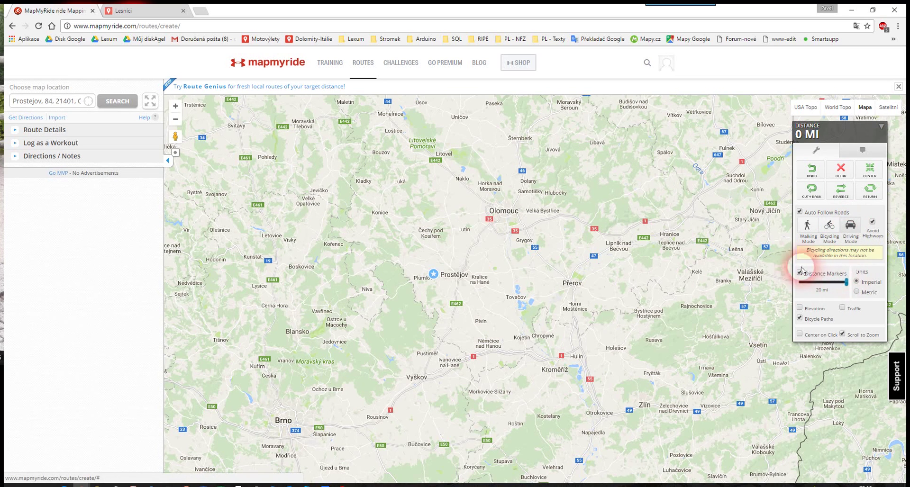
pyautogui.click(857, 293)
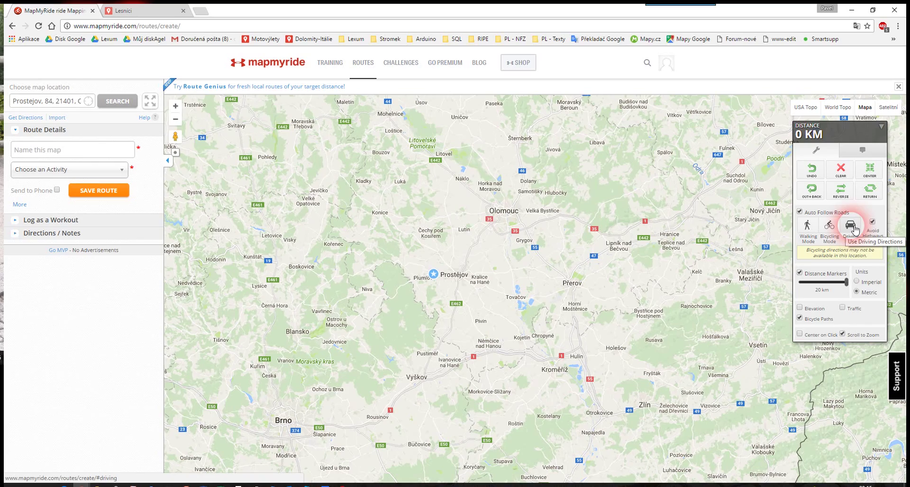
# - Start the route in Prostějov and extend it south through Vyškov to Bučovice
pyautogui.scroll(2, 475, 332)
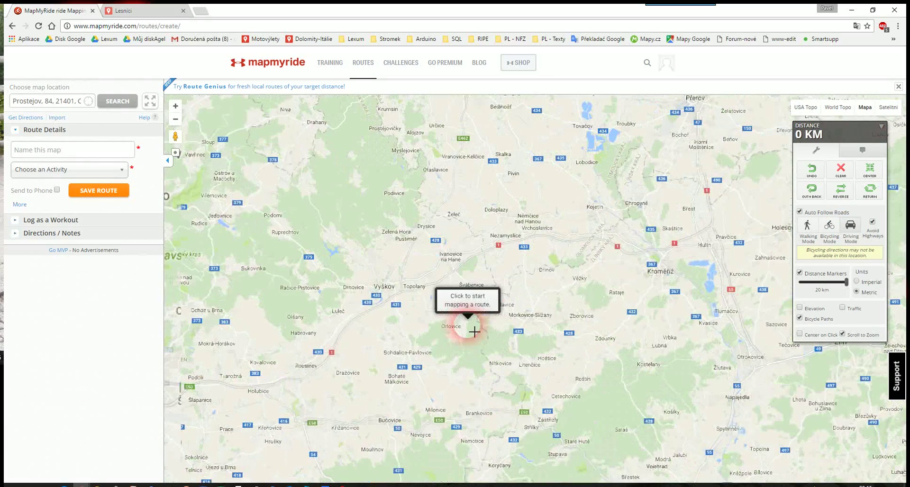
pyautogui.moveTo(504, 281); pyautogui.dragTo(461, 349)
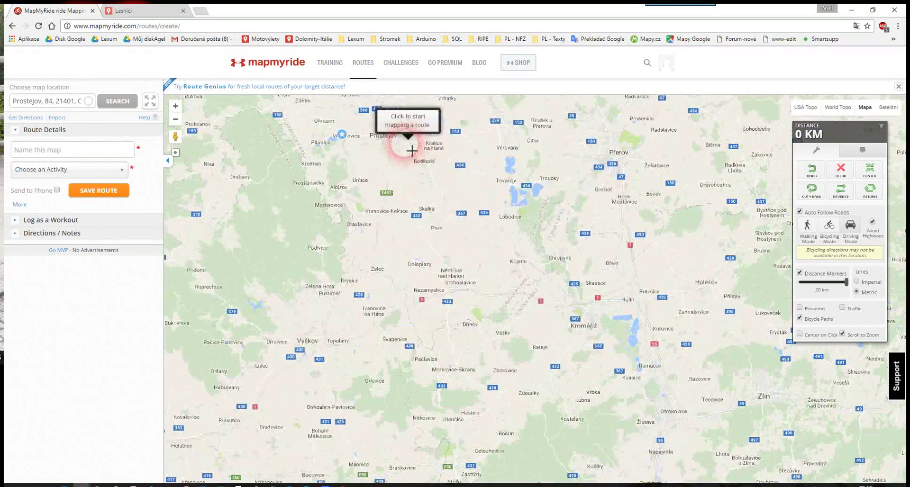
pyautogui.click(388, 131)
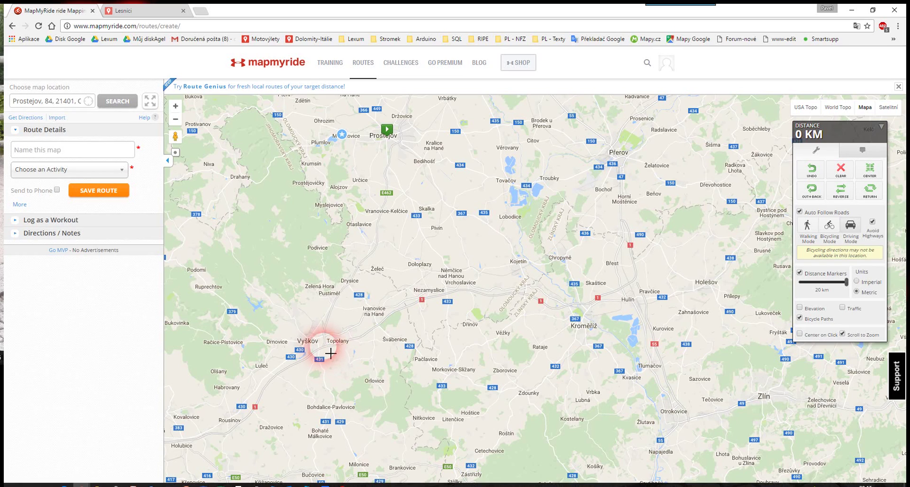
pyautogui.moveTo(357, 378); pyautogui.dragTo(341, 255)
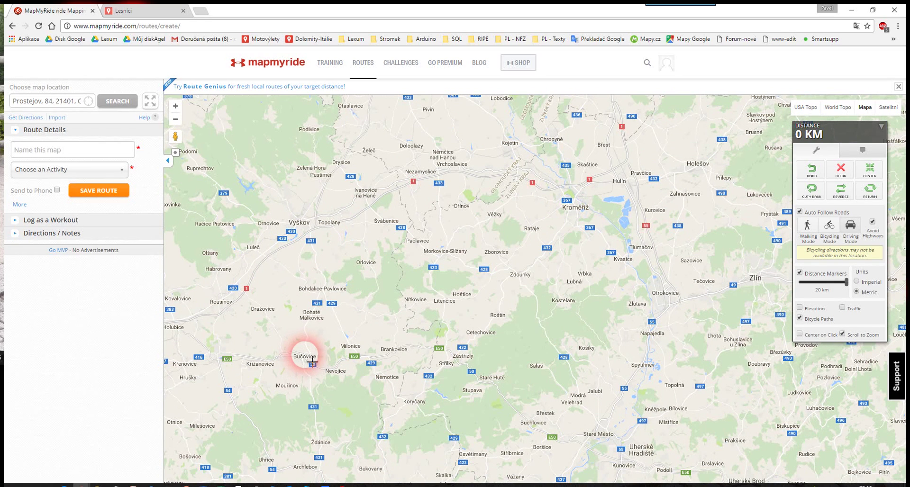
pyautogui.click(308, 355)
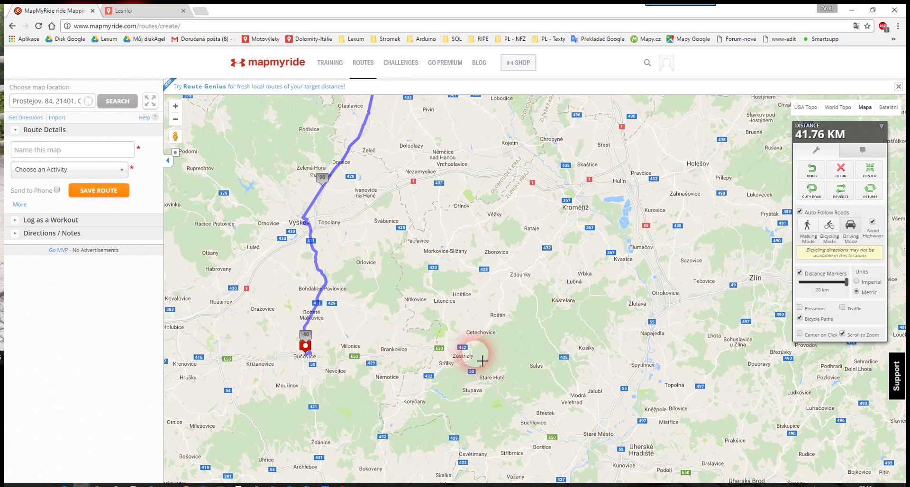
# - Extend the route east from Bučovice to the road junction between Stupava and Staré Hutě
pyautogui.scroll(2, 469, 360)
pyautogui.moveTo(555, 239); pyautogui.dragTo(573, 220)
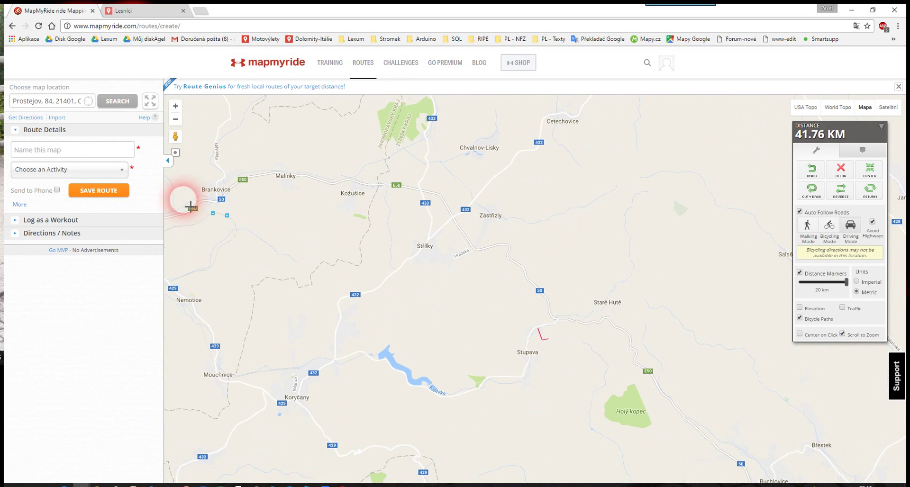
pyautogui.moveTo(280, 219); pyautogui.dragTo(313, 231)
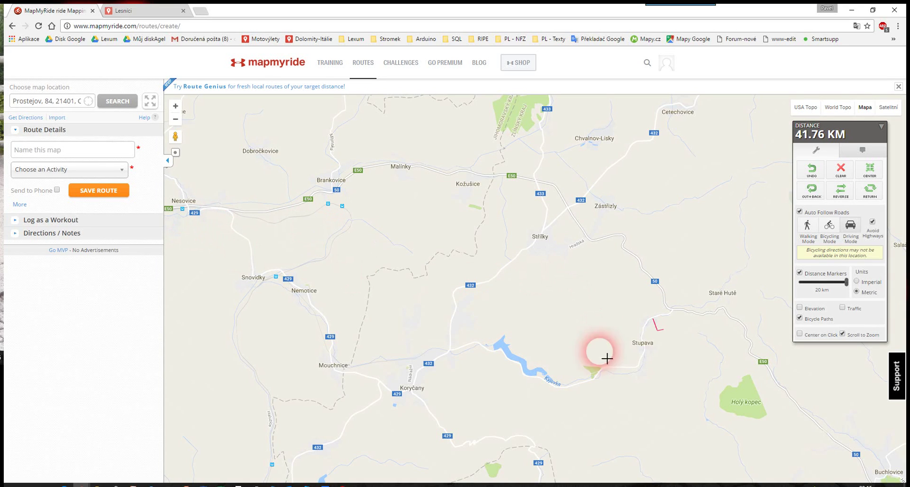
pyautogui.moveTo(700, 348); pyautogui.dragTo(470, 329)
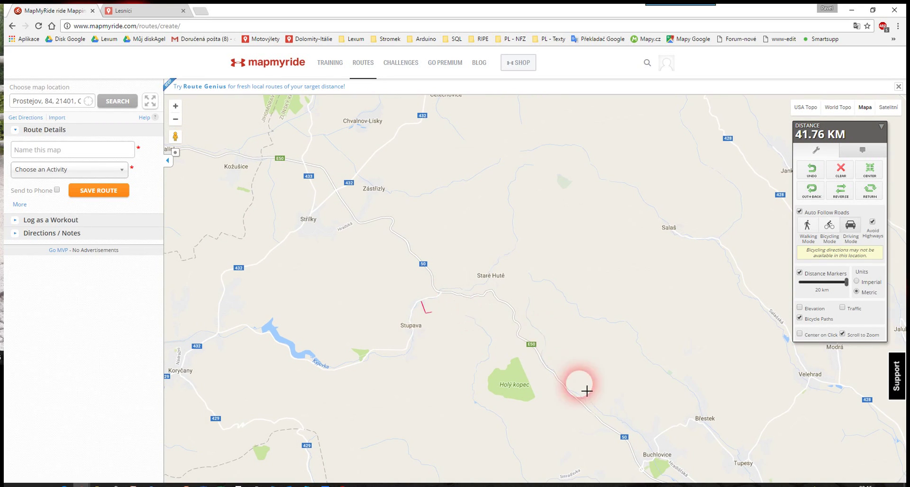
pyautogui.moveTo(647, 396); pyautogui.dragTo(511, 230)
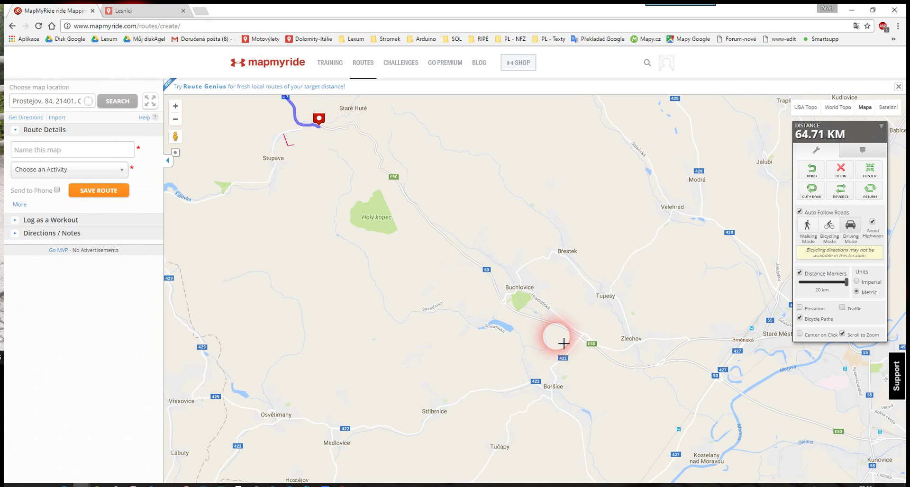
# - Extend the route to Velehrad, undo that leg, and reroute it near Břestek to Velehrad and the road junction just east of it
pyautogui.click(682, 216)
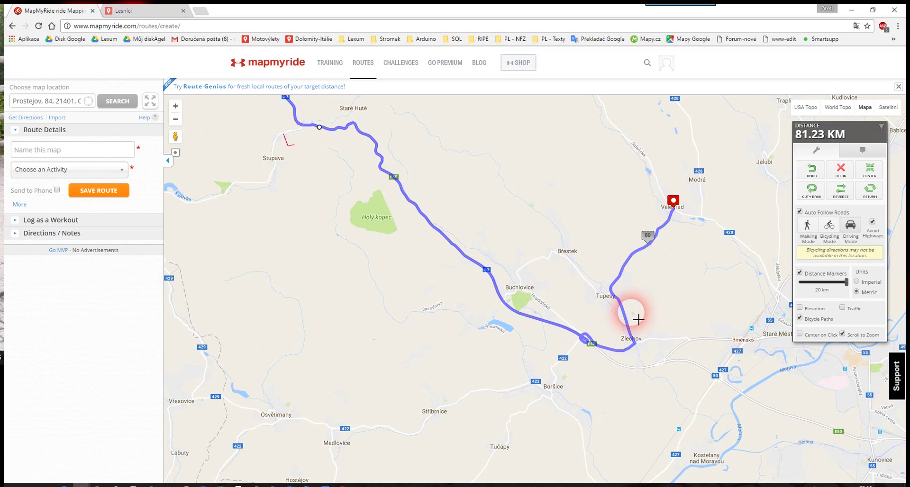
pyautogui.click(817, 173)
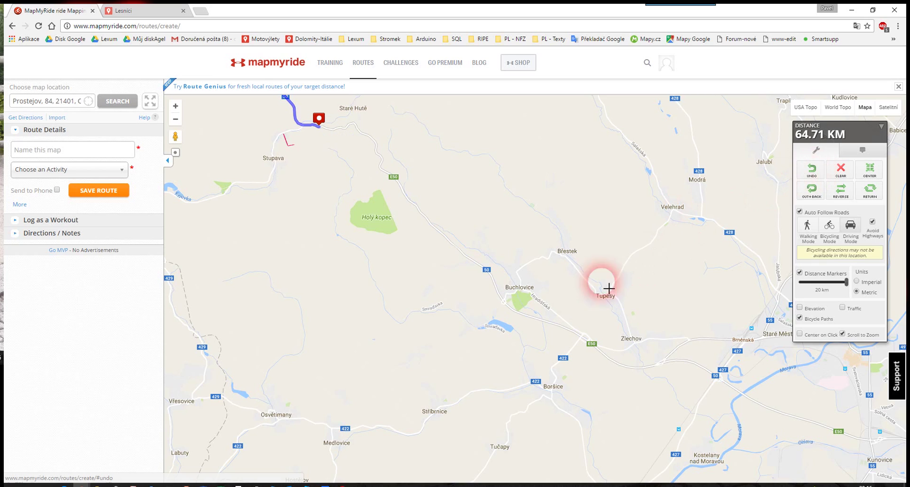
pyautogui.click(541, 258)
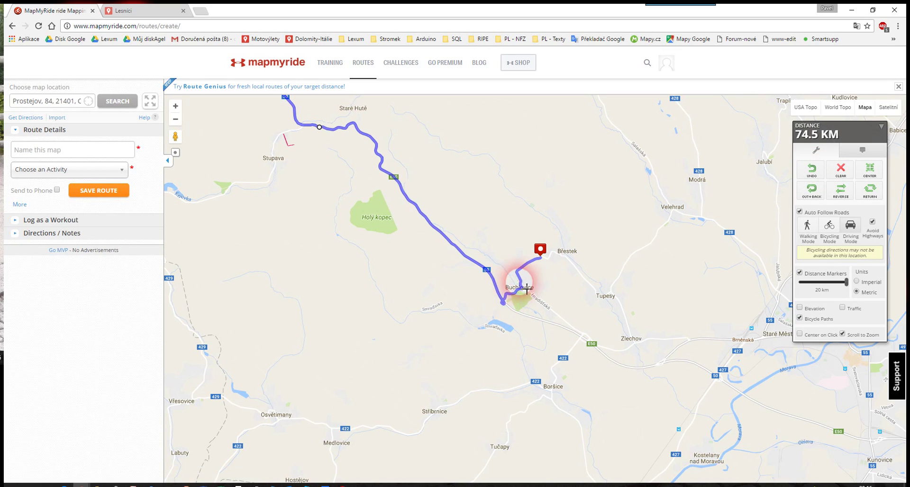
pyautogui.click(680, 215)
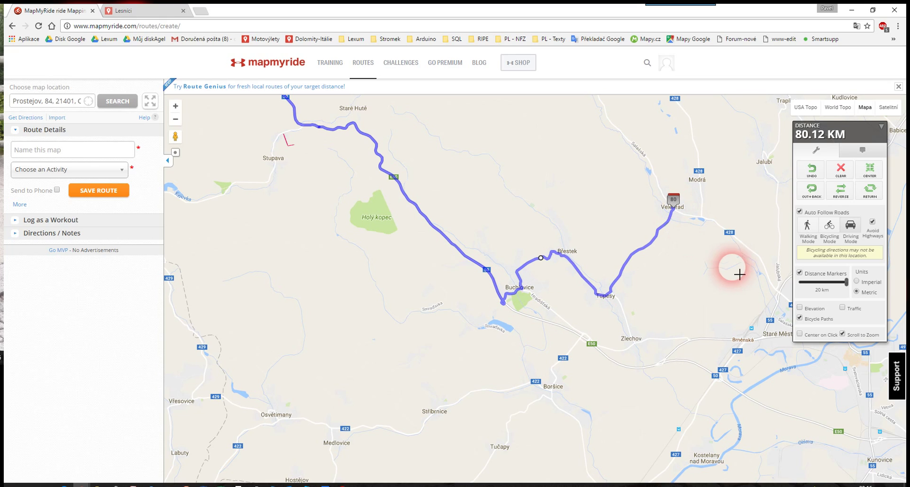
pyautogui.click(713, 215)
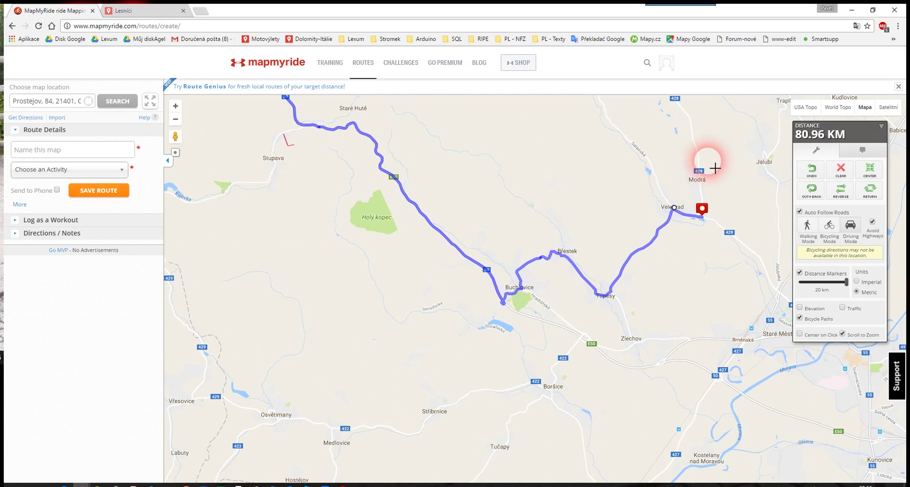
# - Extend the route north from Velehrad along road 428 to the junction at Bunč
pyautogui.scroll(-1, 710, 157)
pyautogui.moveTo(636, 197); pyautogui.dragTo(536, 409)
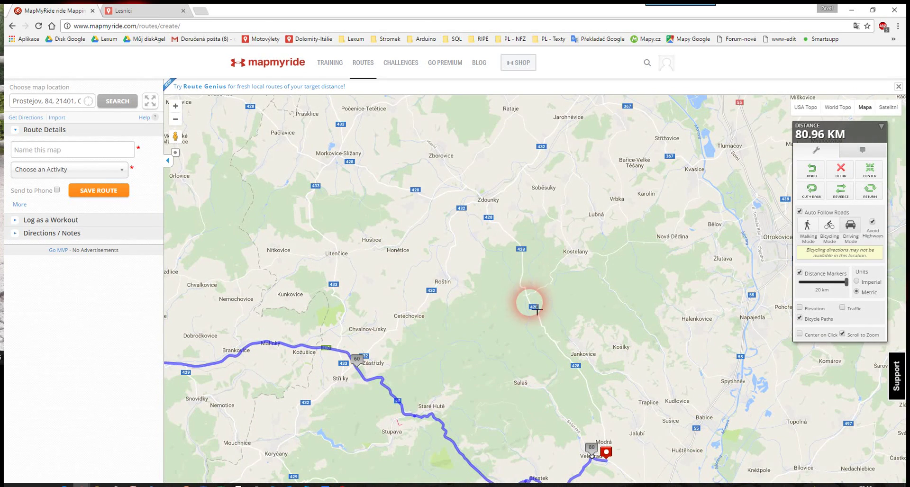
pyautogui.scroll(1, 530, 302)
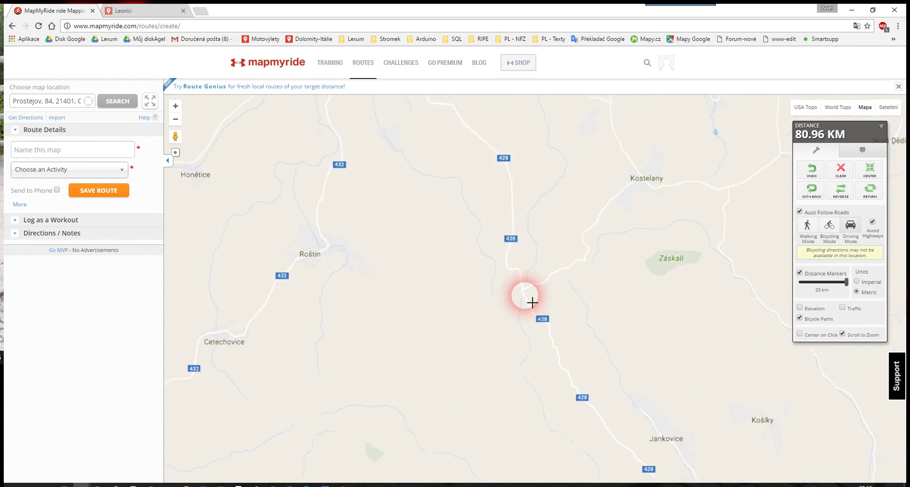
pyautogui.scroll(2, 532, 292)
pyautogui.click(522, 304)
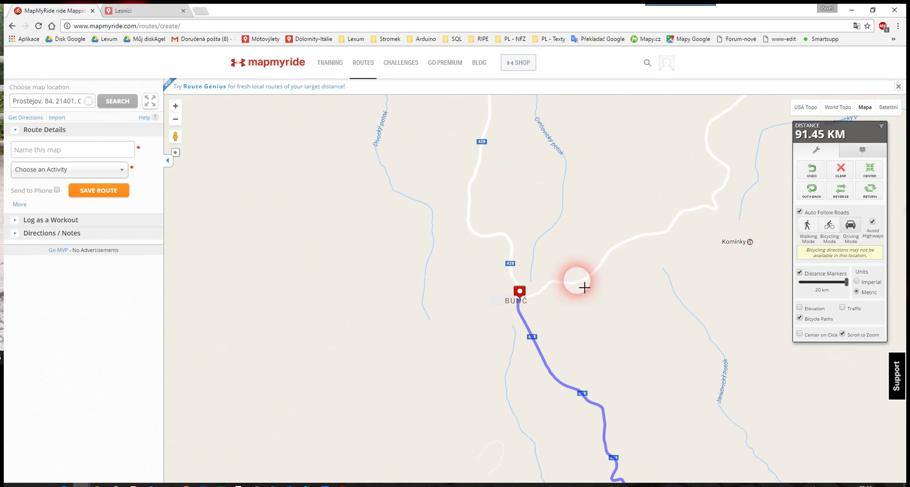
# - Extend the route northeast from Bunč to road 43220 at the northern edge of Kostelany
pyautogui.moveTo(678, 207); pyautogui.dragTo(430, 393)
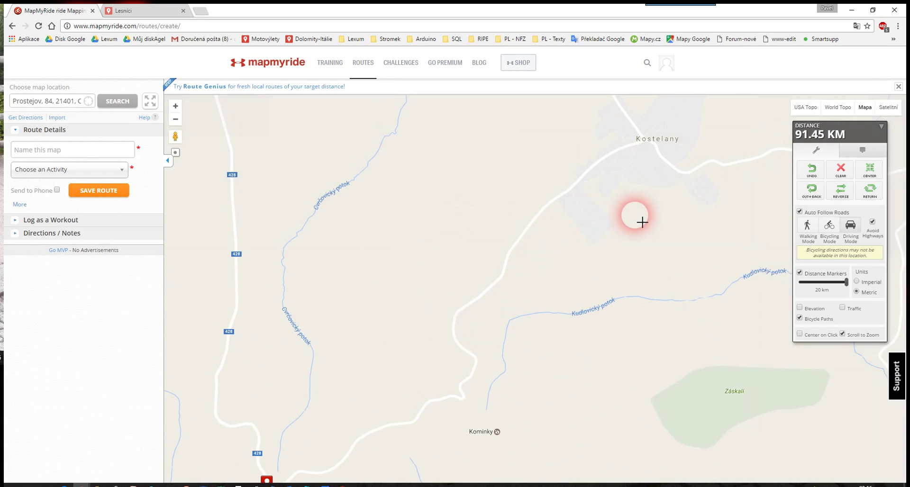
pyautogui.moveTo(640, 220); pyautogui.dragTo(545, 352)
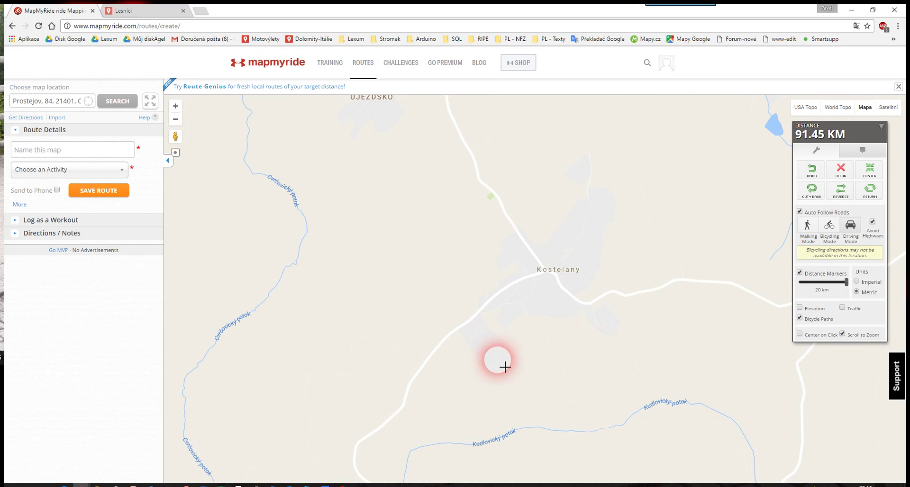
pyautogui.scroll(1, 535, 246)
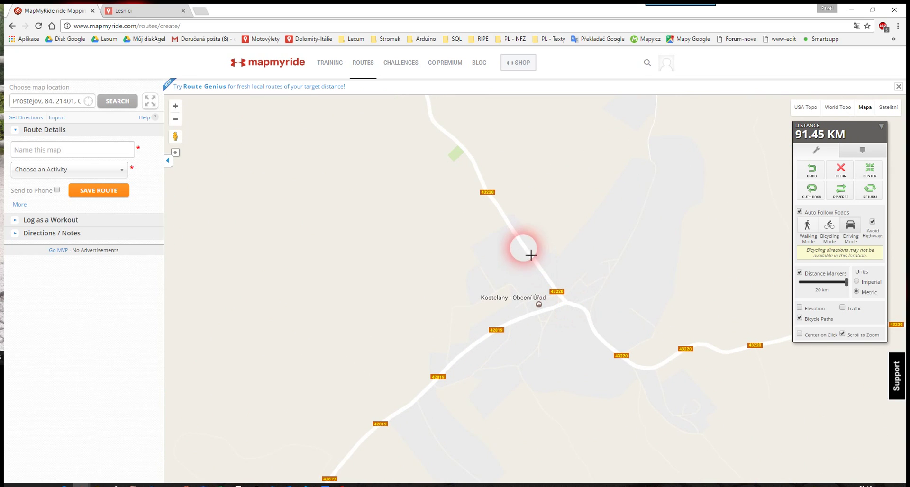
pyautogui.click(531, 255)
# - Extend the route north from Kostelany to the Archbishop's Château (Arcibiskupský zámek) in Kroměříž
pyautogui.scroll(-1, 676, 267)
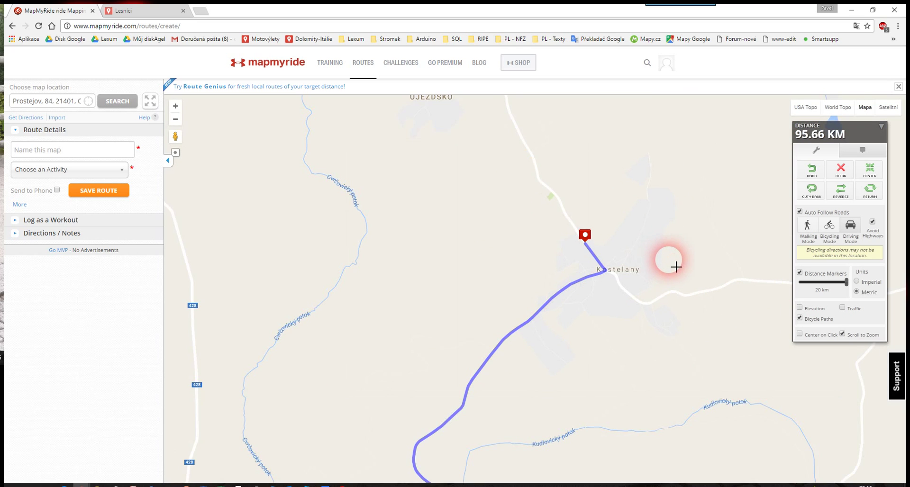
pyautogui.scroll(-1, 673, 244)
pyautogui.scroll(-2, 698, 191)
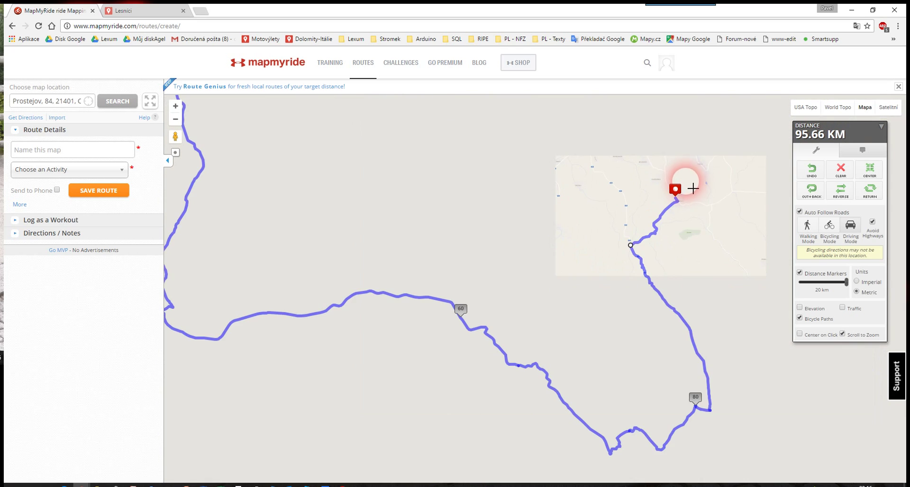
pyautogui.moveTo(721, 172); pyautogui.dragTo(490, 393)
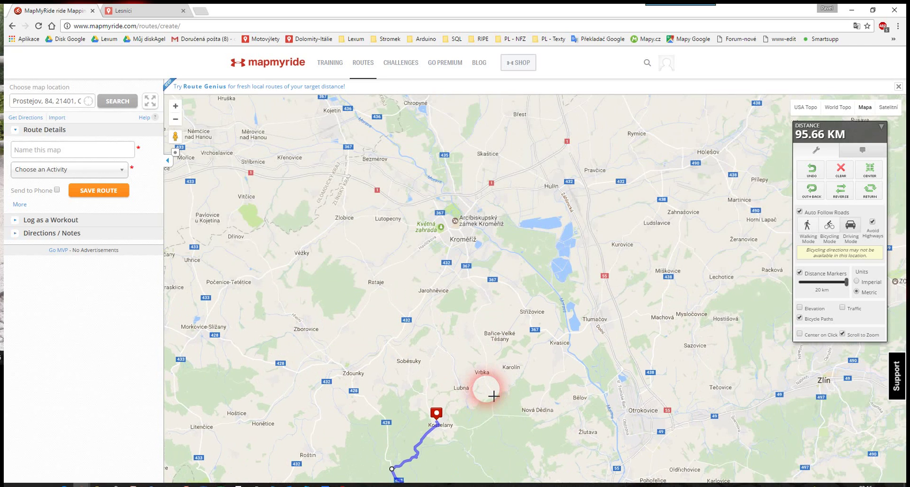
pyautogui.scroll(1, 451, 240)
pyautogui.scroll(2, 453, 240)
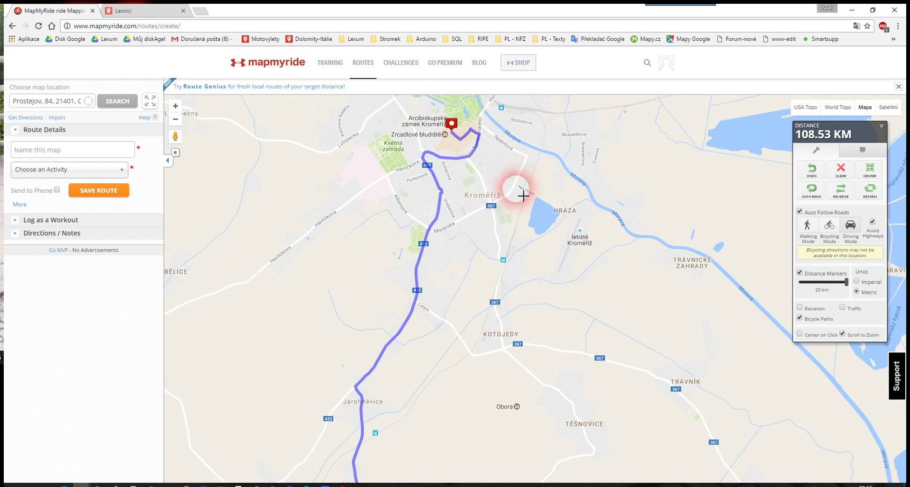
# - Try to extend the route from Kroměříž directly back to Prostějov, and undo that leg
pyautogui.moveTo(325, 186); pyautogui.dragTo(520, 331)
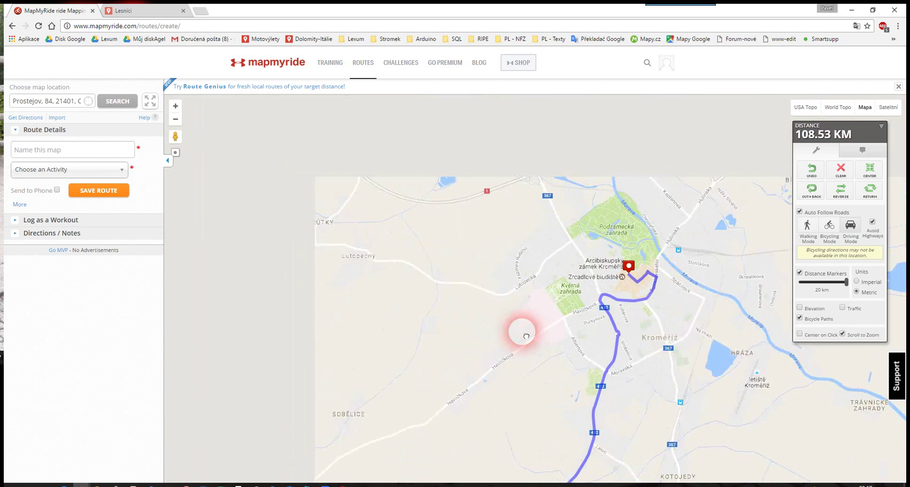
pyautogui.scroll(-1, 489, 288)
pyautogui.scroll(-1, 482, 282)
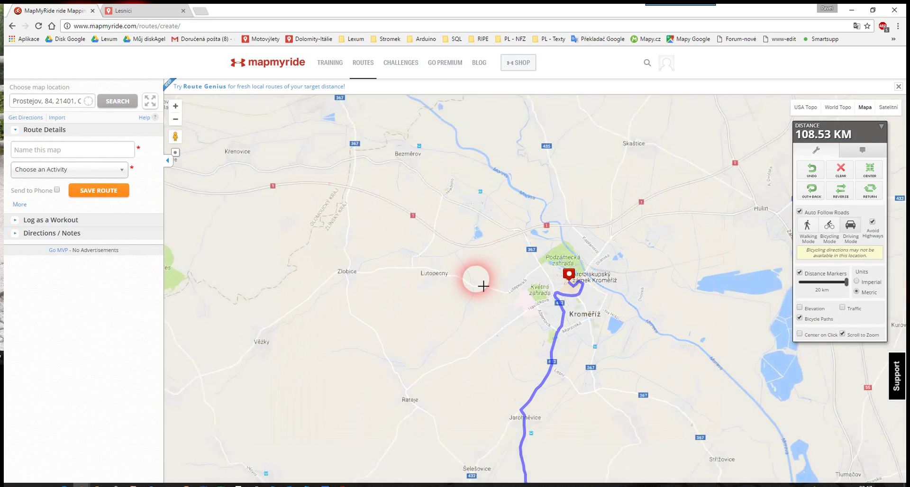
pyautogui.moveTo(391, 185); pyautogui.dragTo(583, 373)
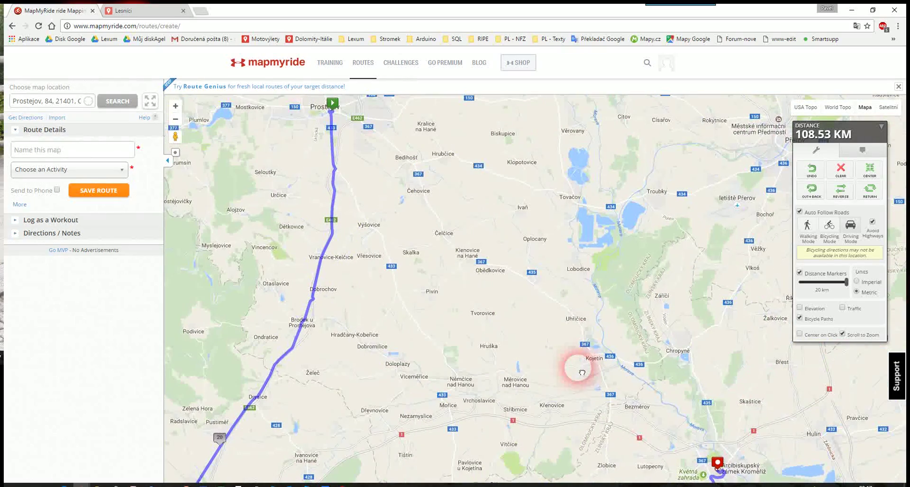
pyautogui.click(352, 123)
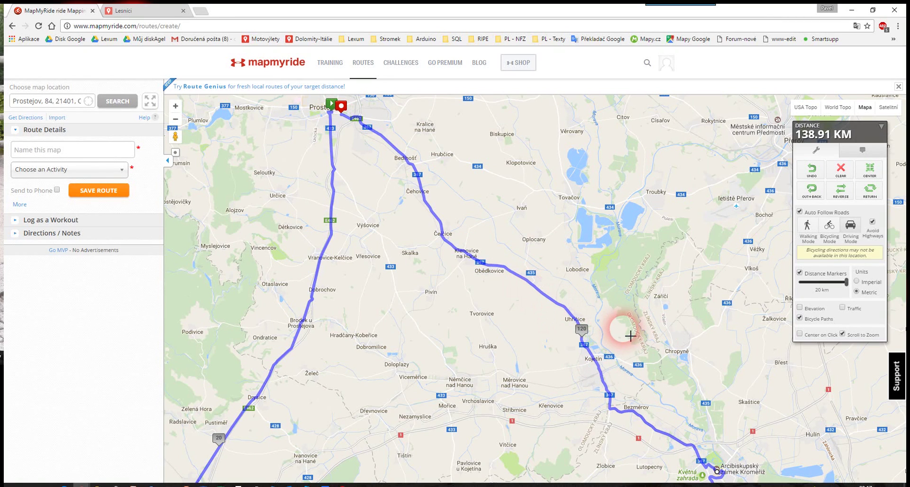
pyautogui.click(811, 172)
# - Extend the route from Kroměříž through Chropyně and the western edge of Troubky back to Prostějov
pyautogui.moveTo(663, 320); pyautogui.dragTo(429, 279)
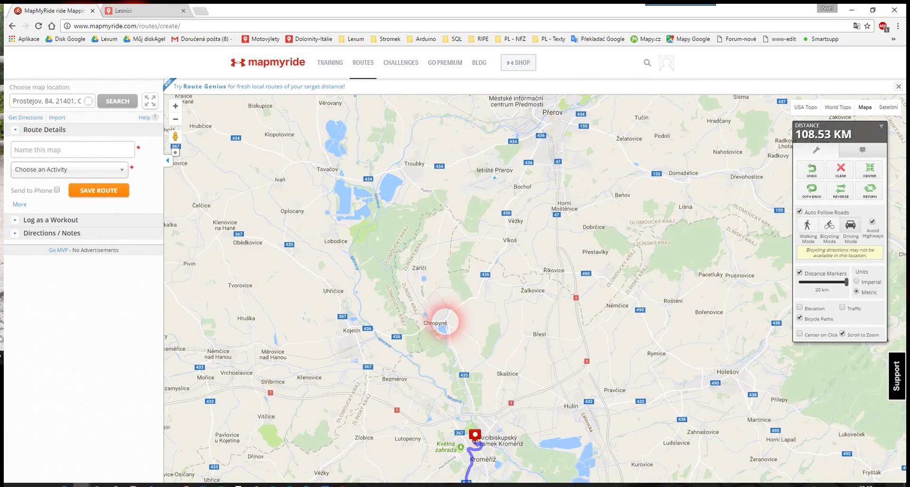
pyautogui.click(446, 324)
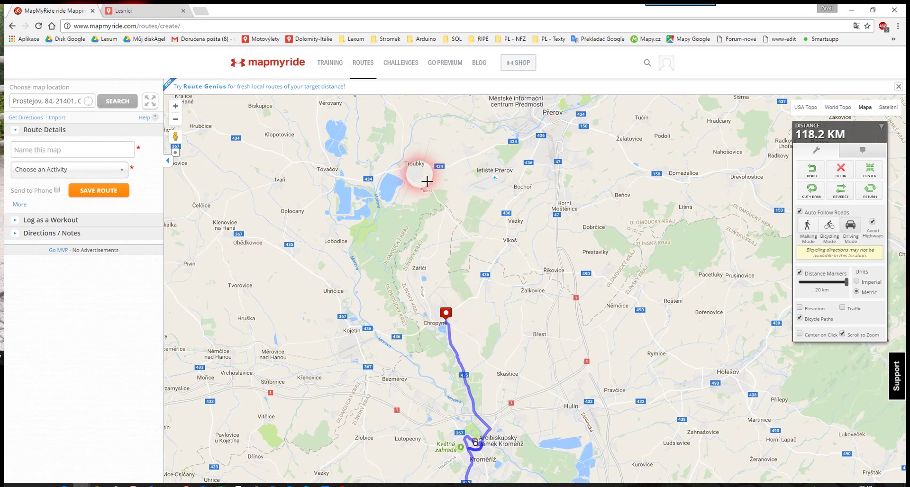
pyautogui.click(402, 168)
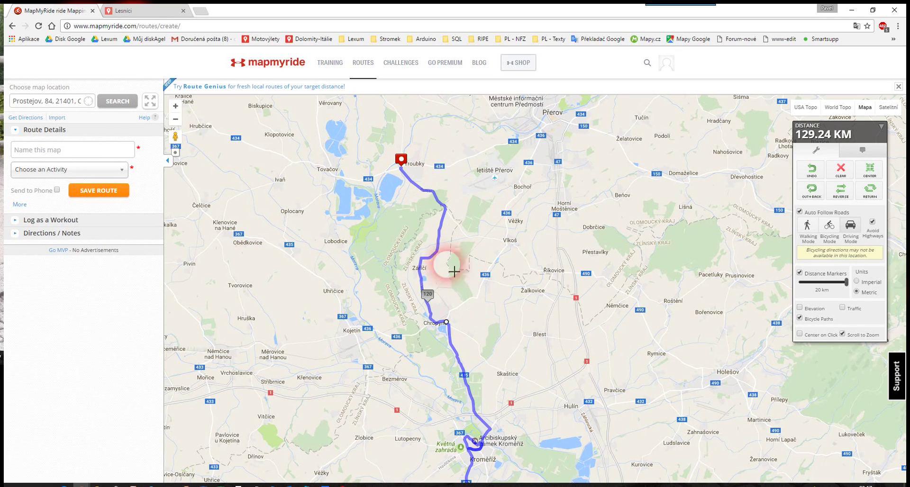
pyautogui.moveTo(324, 150); pyautogui.dragTo(530, 229)
pyautogui.click(309, 166)
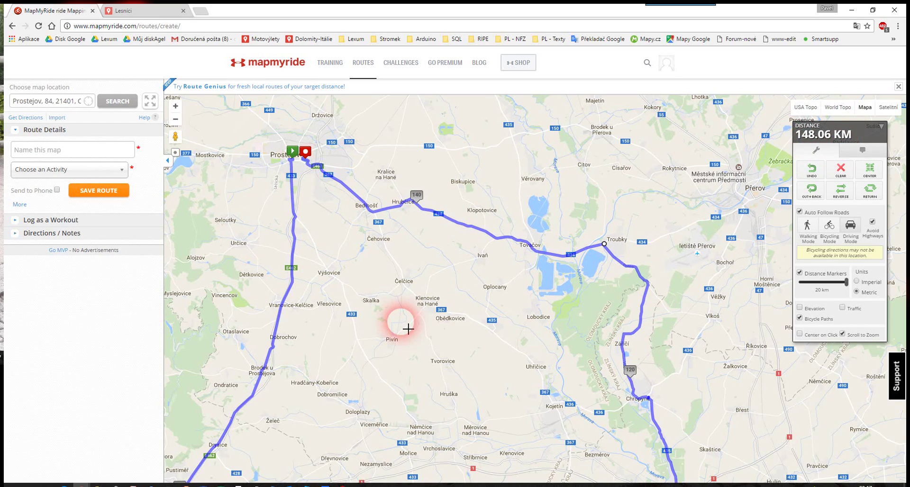
# - Name the route "Prostějov-Buchlov-Kromeriz", set its activity to Bike Ride, and save it
pyautogui.click(71, 151)
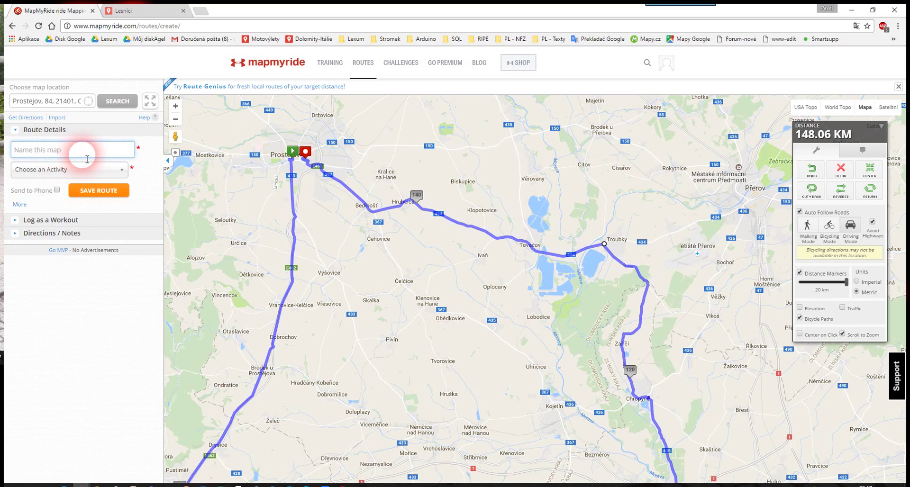
pyautogui.write('Prostějov-Buchlov-Krom')
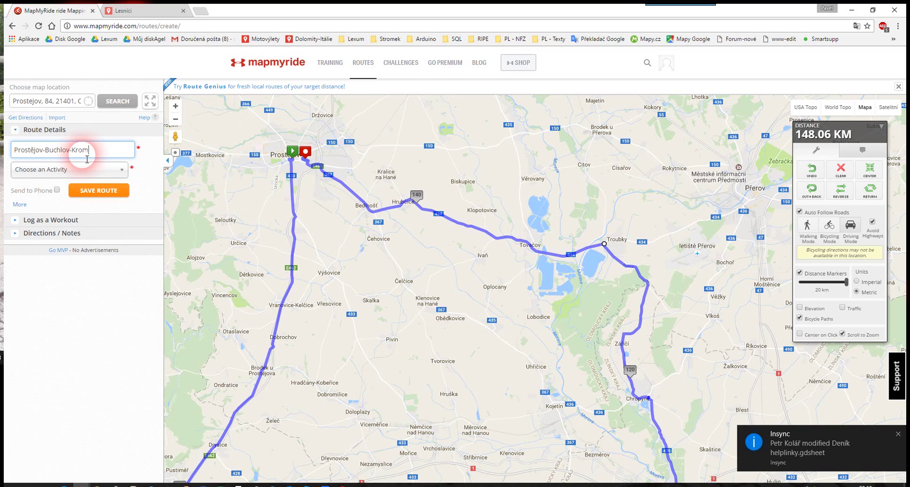
pyautogui.write('ěří')
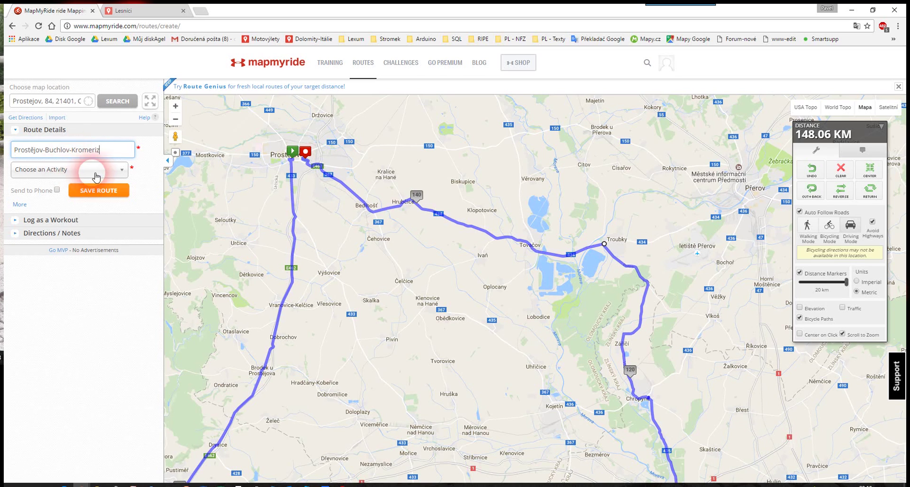
pyautogui.click(95, 177)
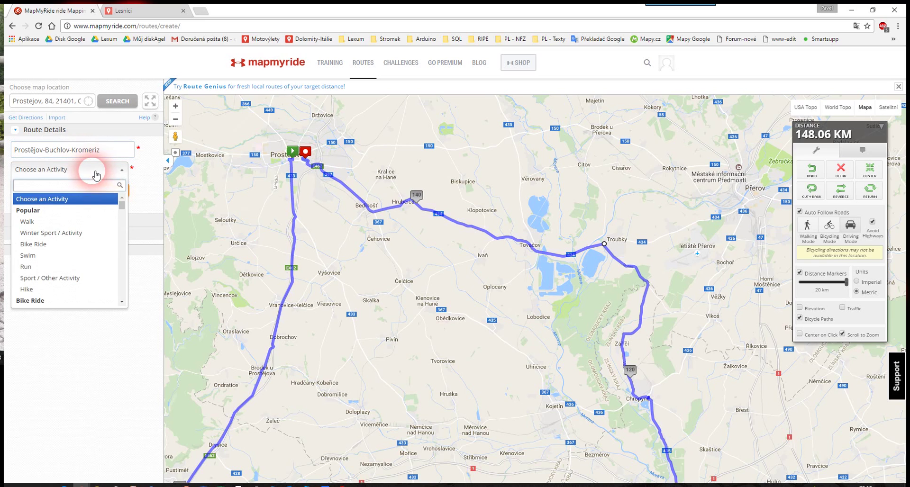
pyautogui.click(37, 246)
pyautogui.click(107, 192)
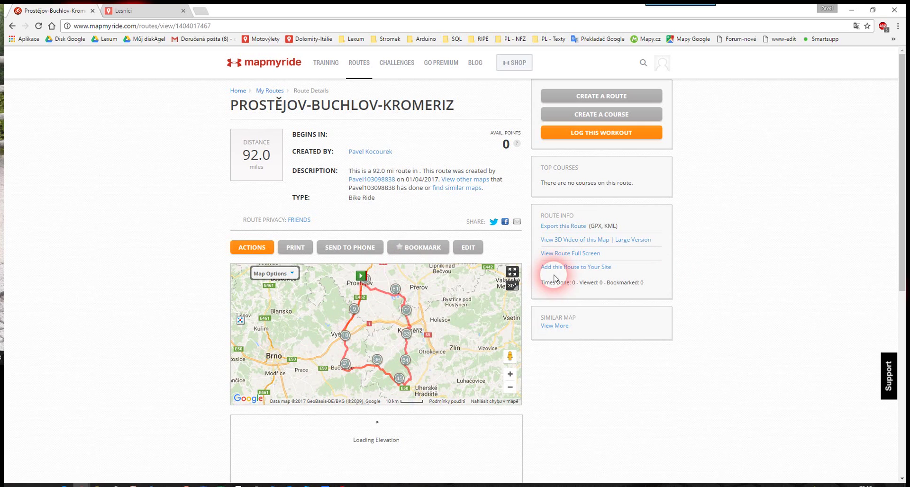
# - Export the saved route as a KML file, download it, and close the export dialog
pyautogui.click(580, 229)
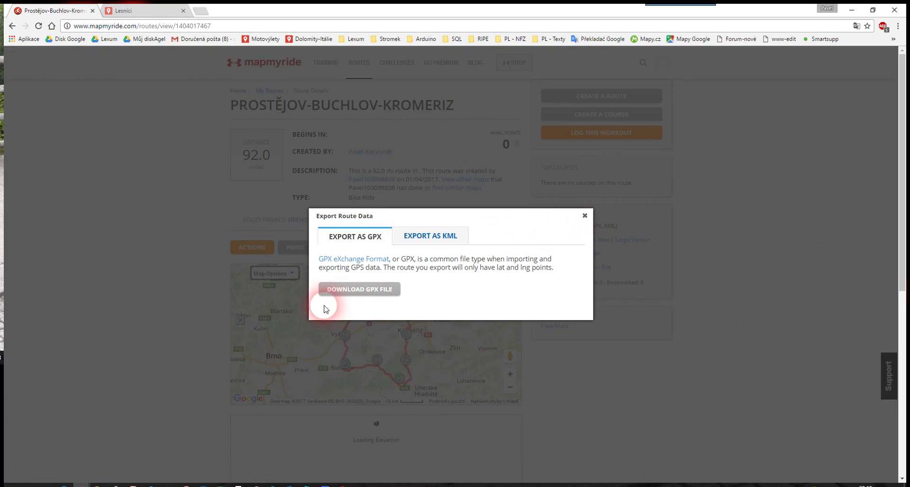
pyautogui.click(449, 238)
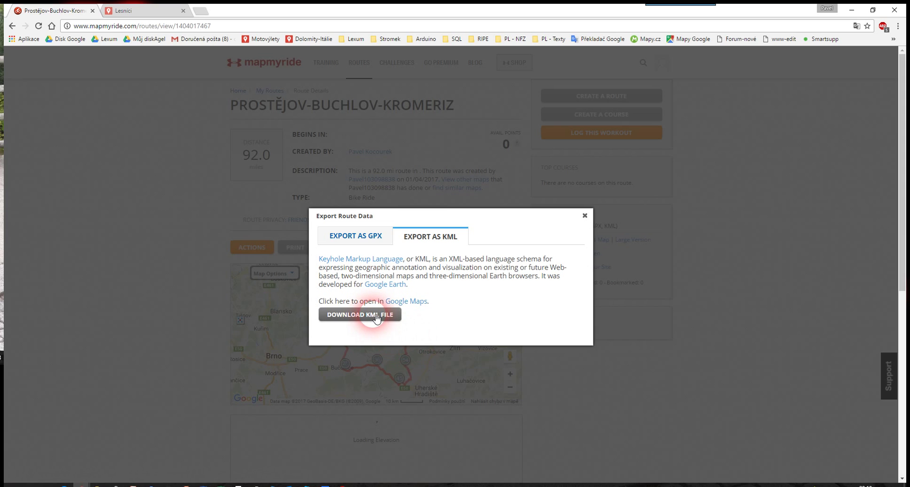
pyautogui.click(376, 317)
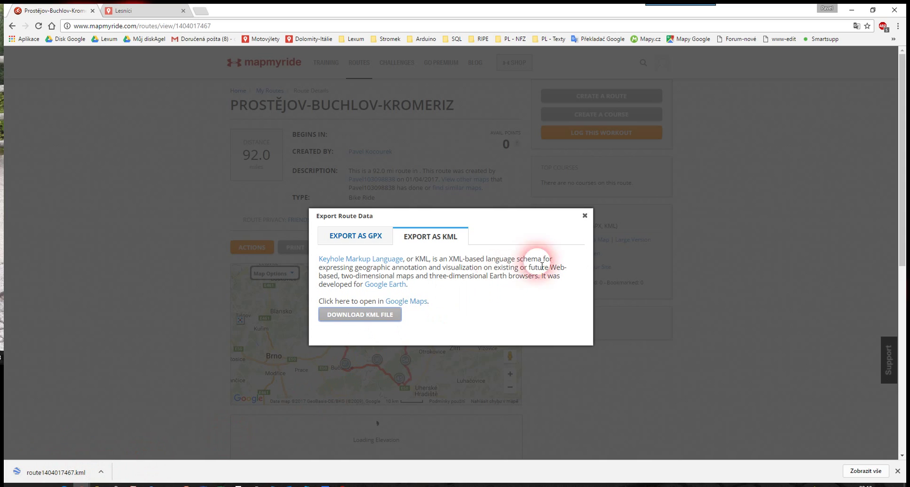
pyautogui.click(585, 216)
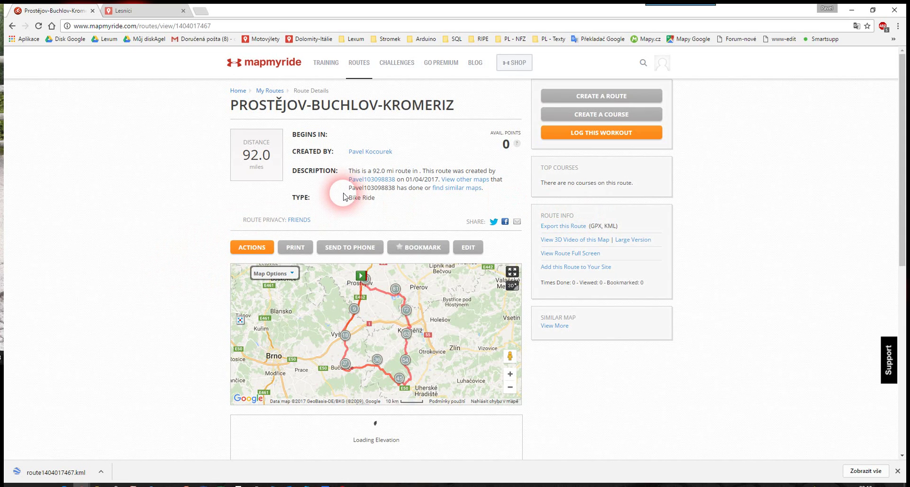
# - Switch to the "Lesníci" map in Google My Maps and delete its empty layer "Vrstva bez názvu"
pyautogui.click(139, 10)
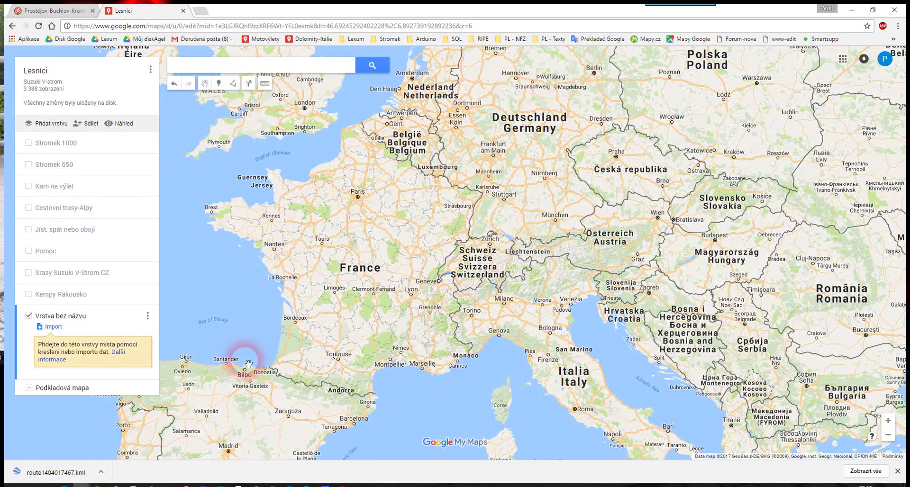
pyautogui.click(148, 315)
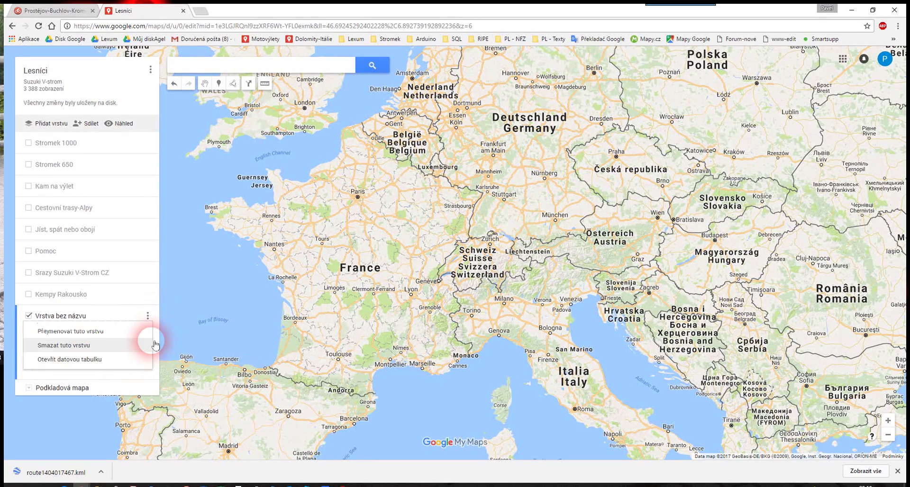
pyautogui.click(77, 346)
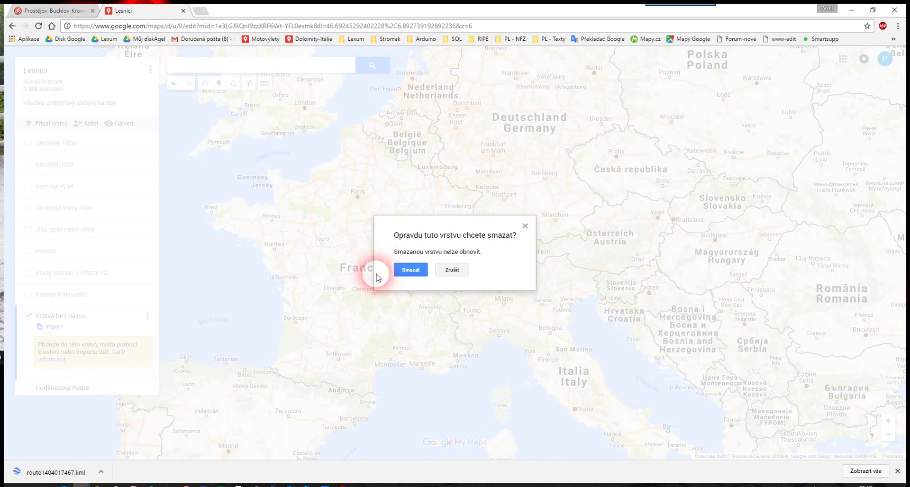
pyautogui.click(409, 270)
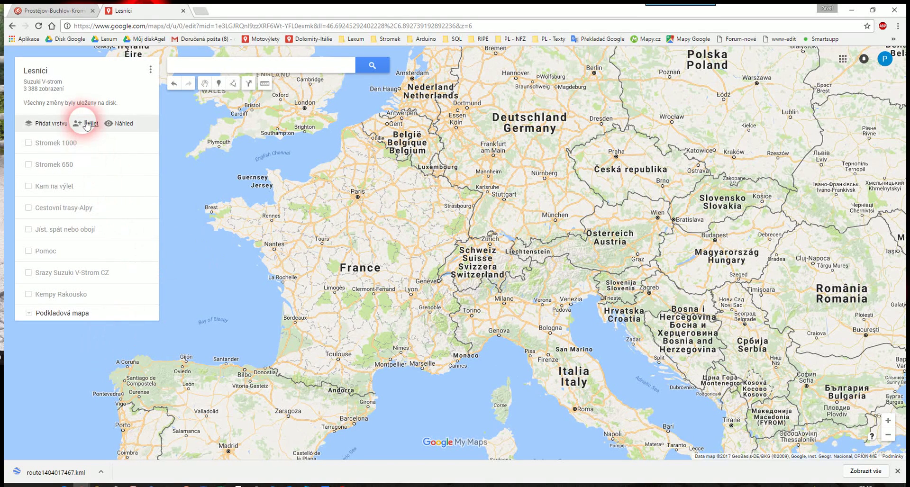
# - Add a new layer to the "Lesníci" map and import the downloaded file route1404017467.kml into it
pyautogui.click(61, 125)
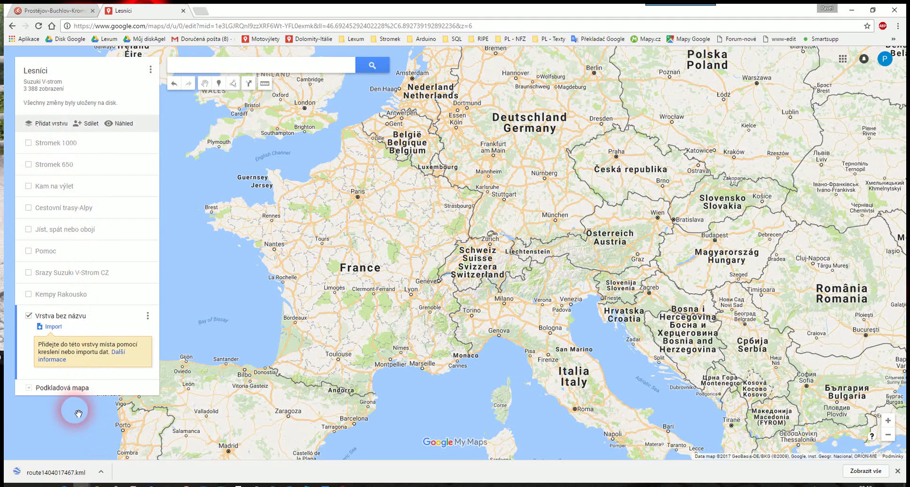
pyautogui.click(61, 327)
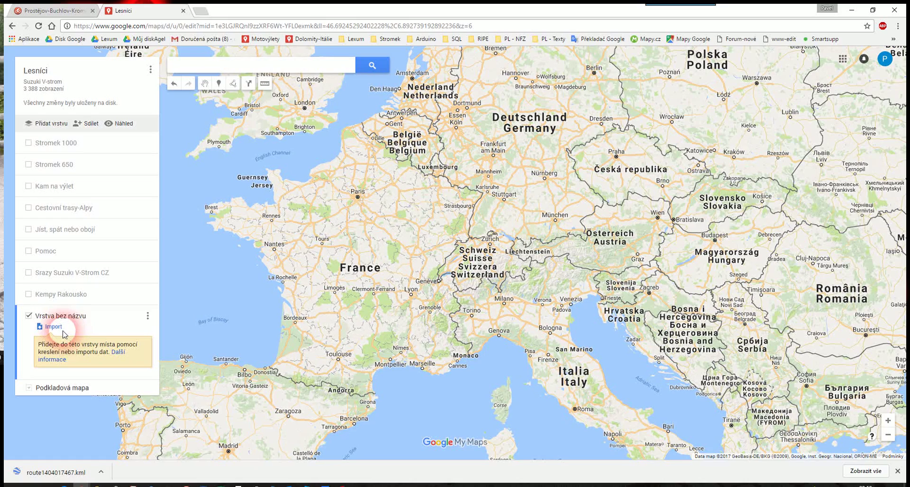
pyautogui.click(59, 328)
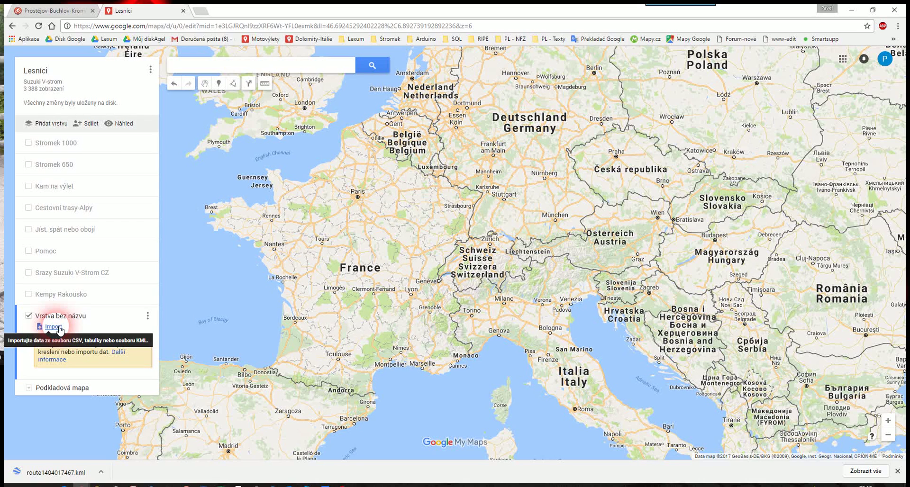
pyautogui.click(60, 327)
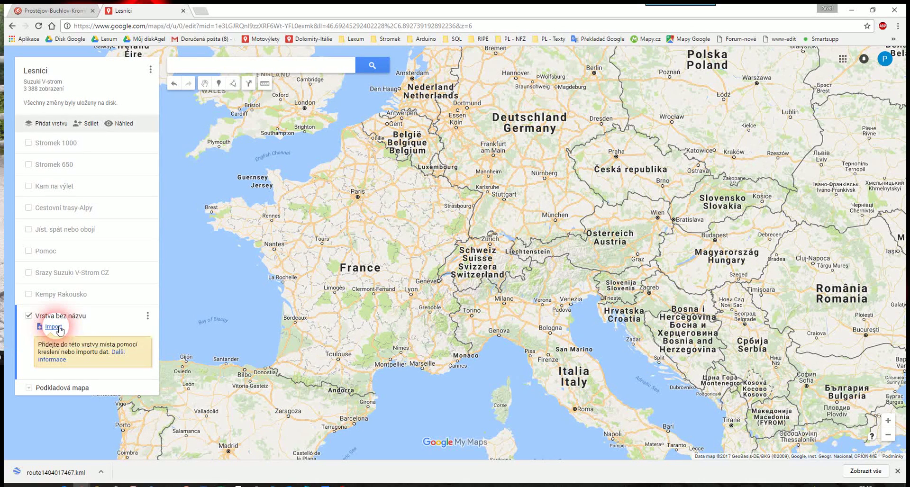
pyautogui.click(481, 280)
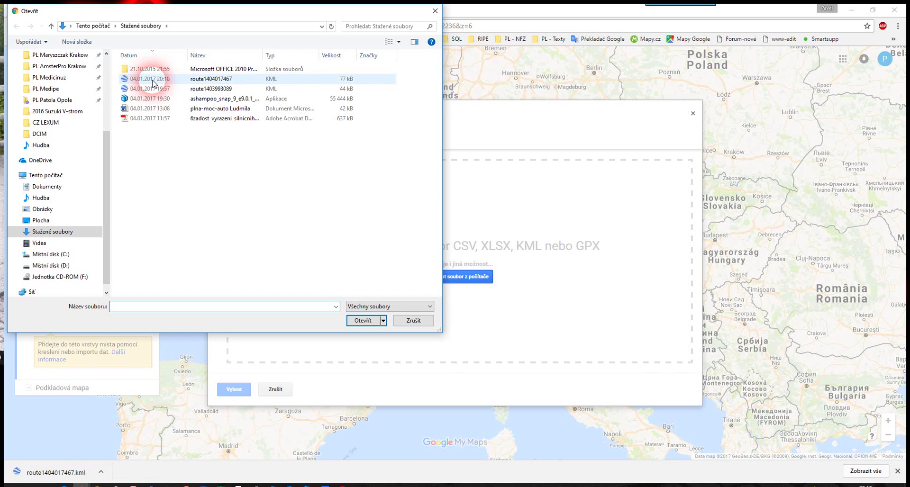
pyautogui.click(217, 80)
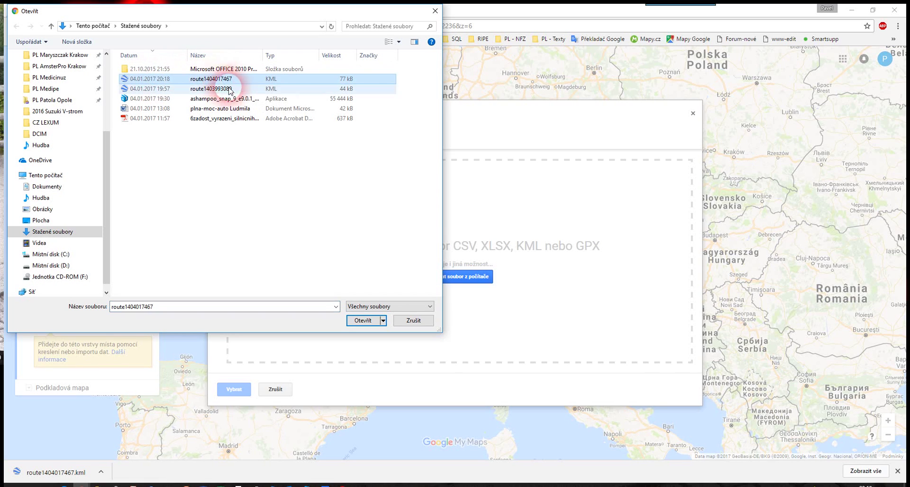
pyautogui.doubleClick(216, 80)
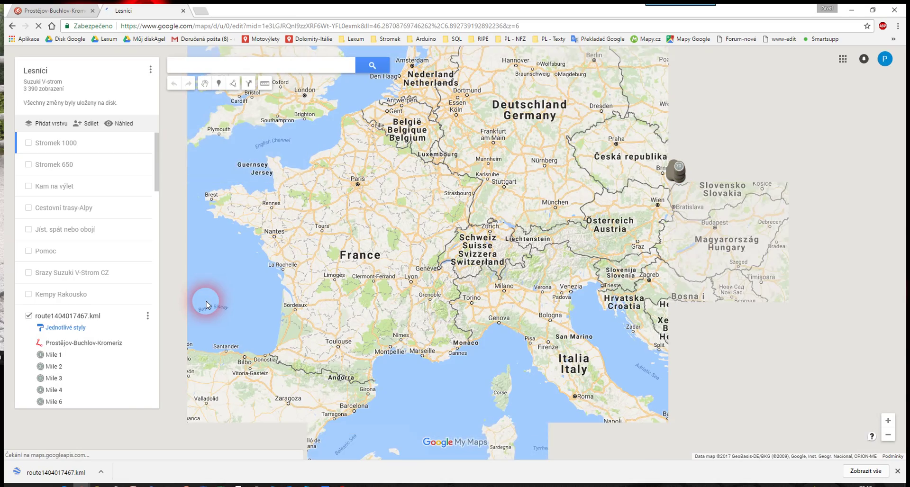
# - Examine the imported Prostějov-Buchlov-Kromeriz route up close on the map
pyautogui.moveTo(647, 169); pyautogui.dragTo(448, 270)
pyautogui.scroll(2, 447, 270)
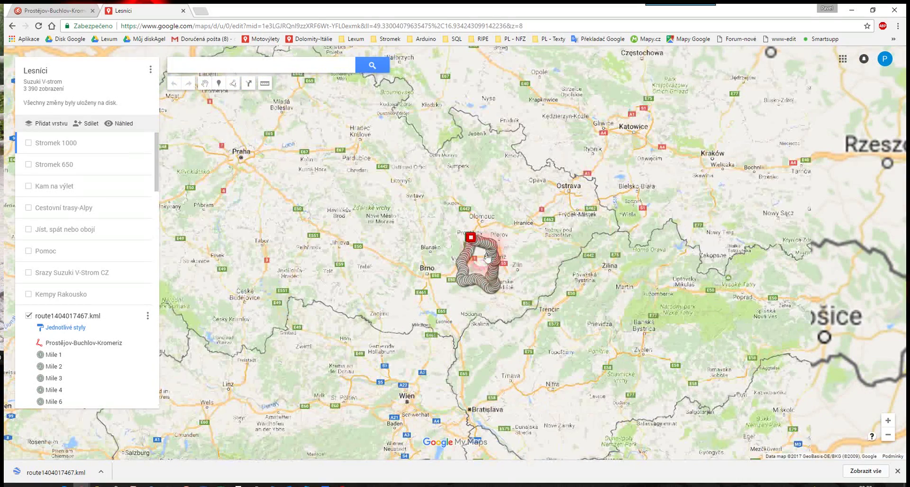
pyautogui.scroll(2, 487, 258)
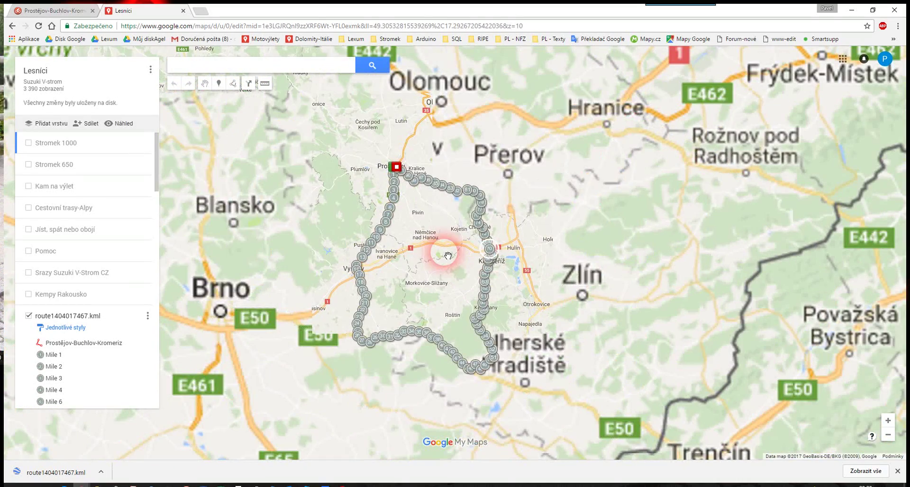
pyautogui.scroll(1, 448, 256)
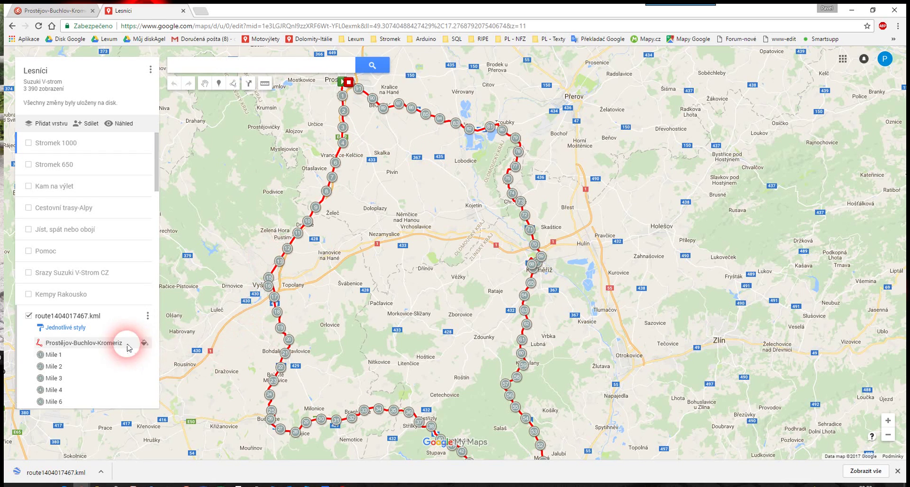
# - Delete the placemarks Mile 7, Mile 9, Mile 10 and Mile 8 from the imported route1404017467.kml layer
pyautogui.scroll(-2, 122, 350)
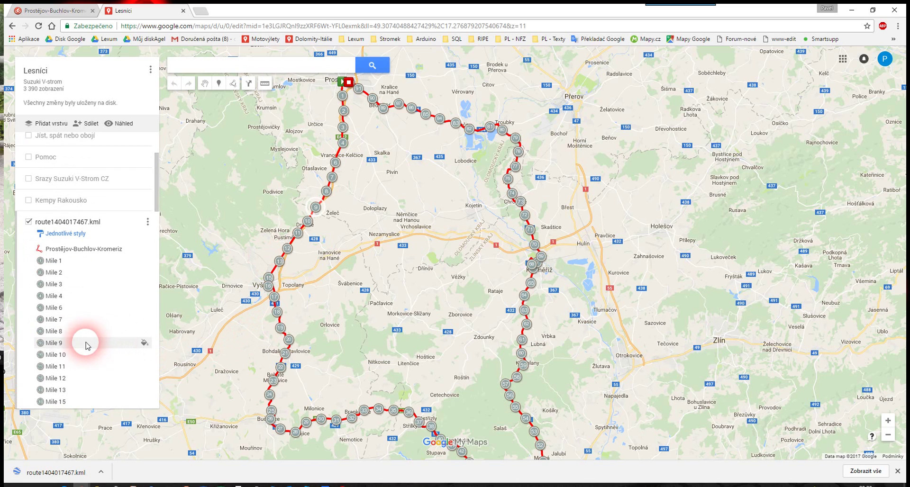
pyautogui.rightClick(65, 347)
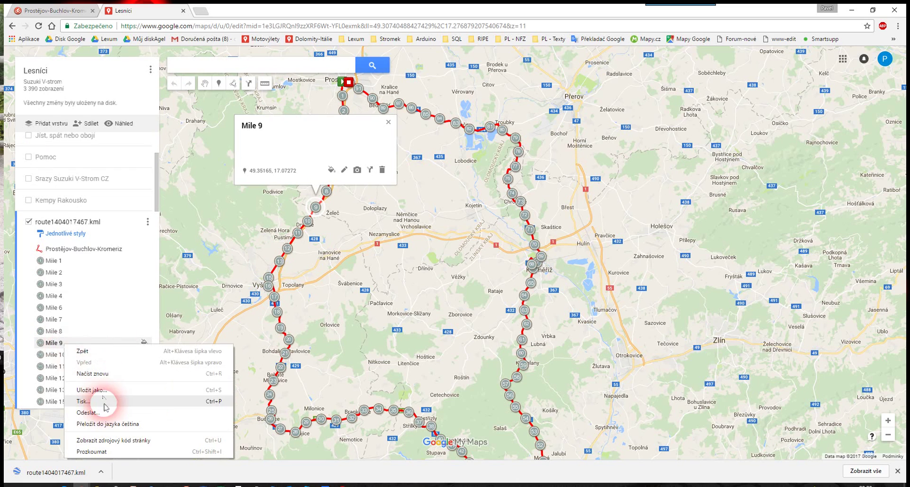
pyautogui.click(60, 324)
pyautogui.click(59, 321)
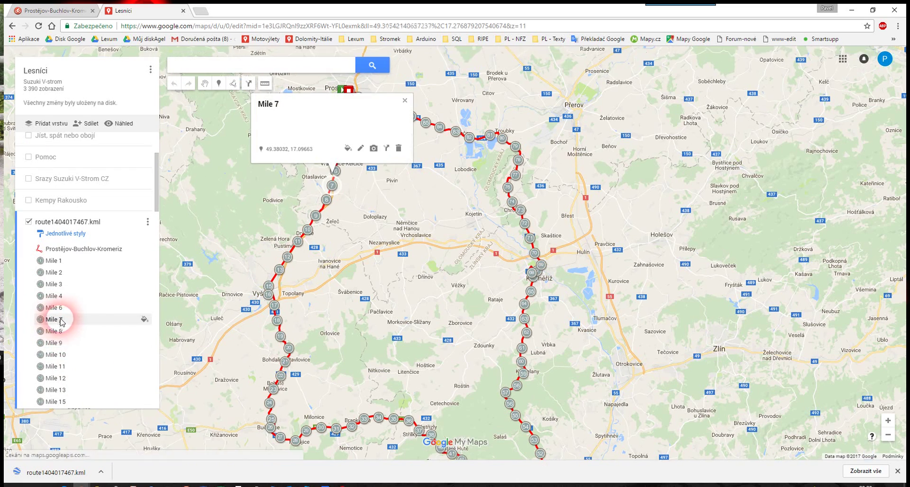
pyautogui.click(398, 149)
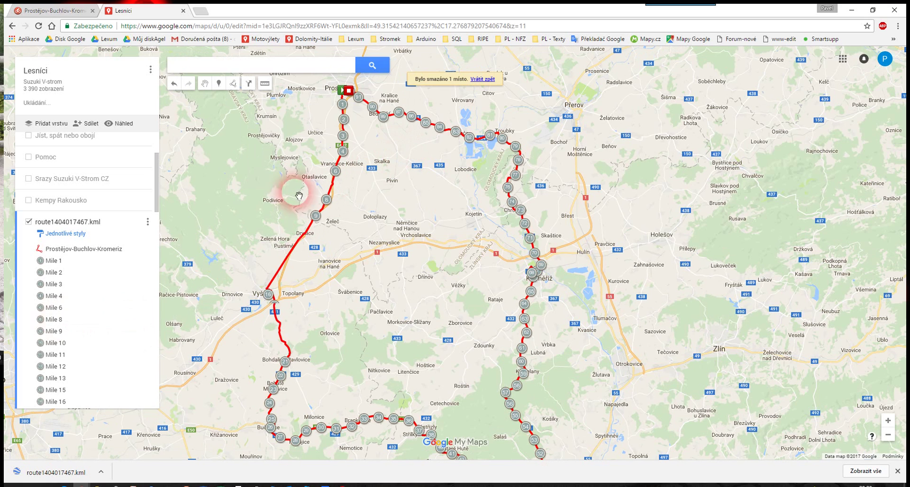
pyautogui.click(52, 331)
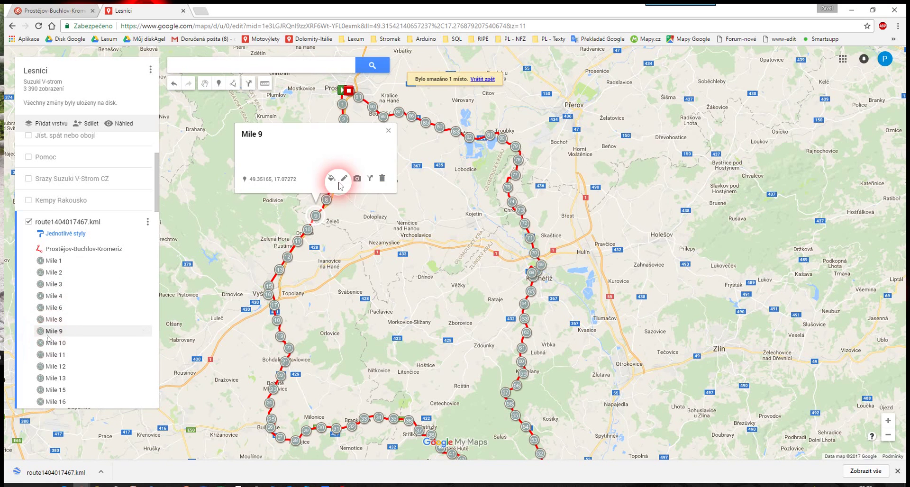
pyautogui.click(382, 178)
pyautogui.click(56, 332)
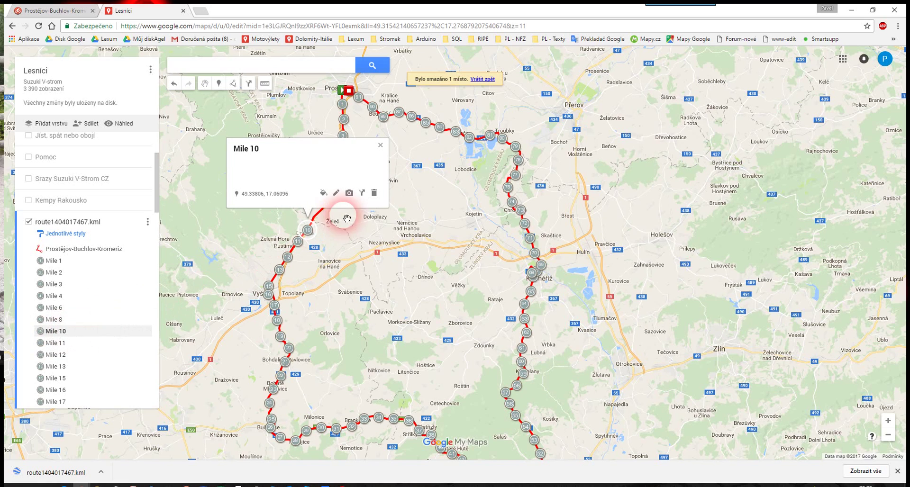
pyautogui.click(374, 186)
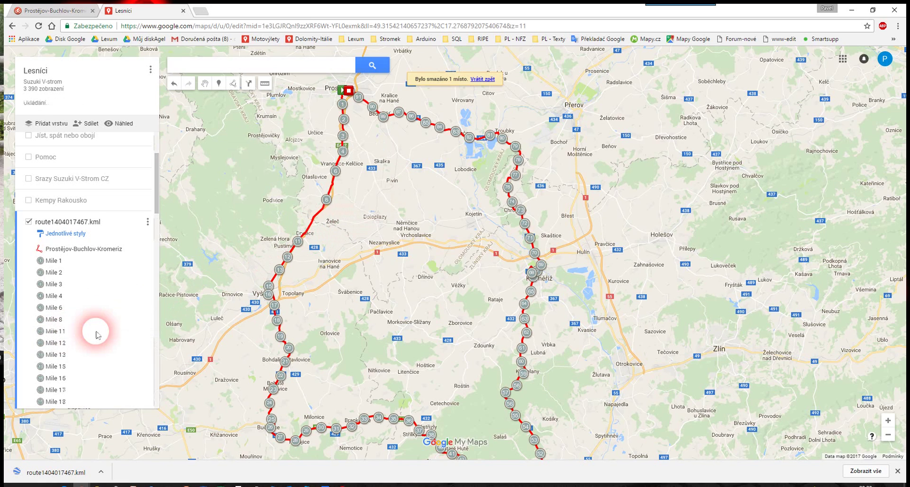
pyautogui.click(54, 320)
pyautogui.click(393, 164)
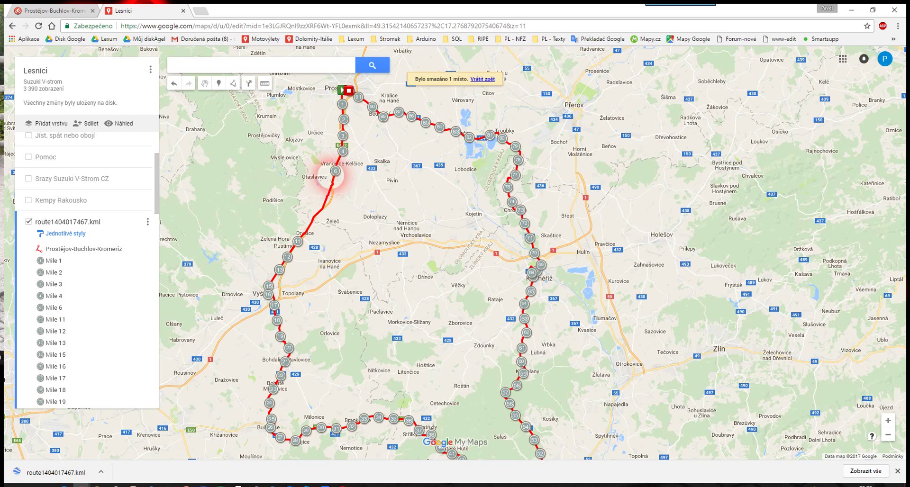
# - Delete the Mile 6 and Mile 4 markers directly on the map
pyautogui.rightClick(336, 171)
pyautogui.click(360, 181)
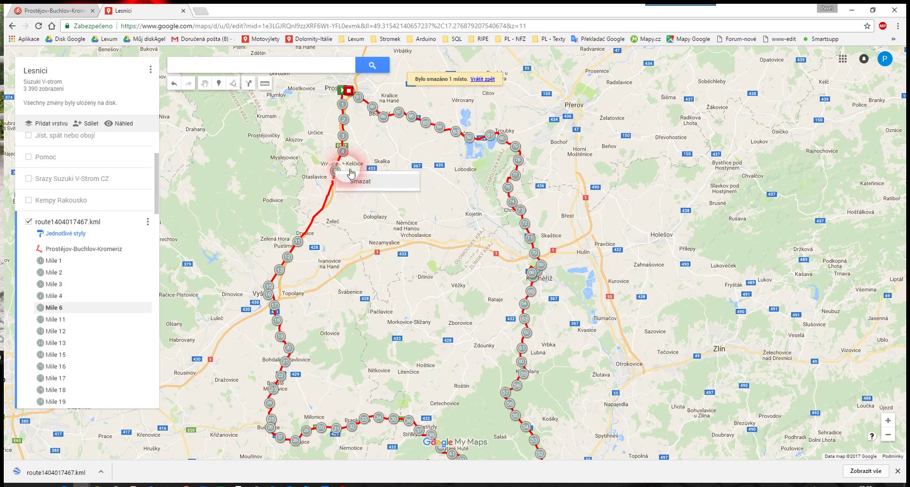
pyautogui.rightClick(342, 152)
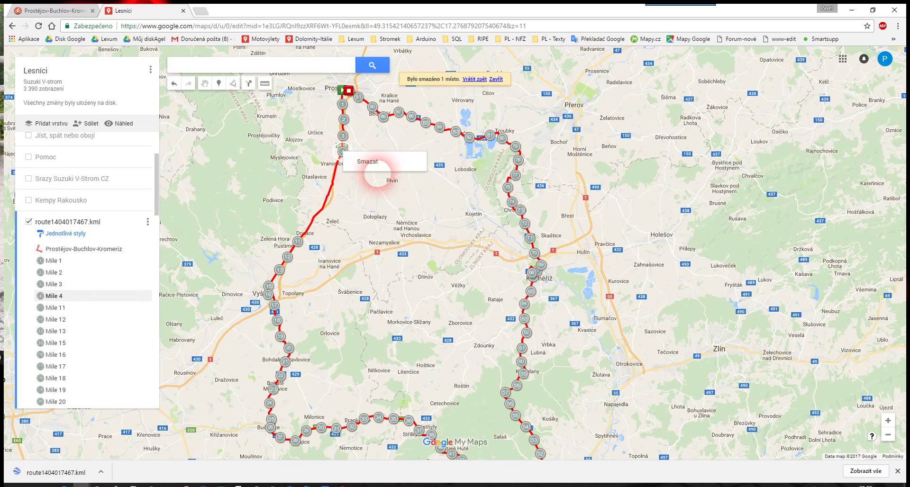
pyautogui.click(368, 162)
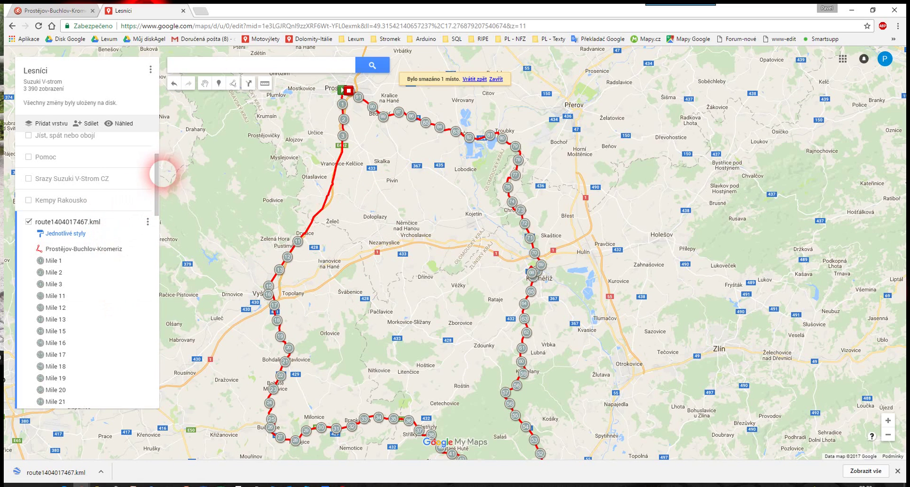
# - Show the layer "Srazy Suzuki V-Strom CZ" and move the Prostějov-Buchlov-Kromeriz line into it, between Lipno 2016 and Pálava 2016
pyautogui.moveTo(157, 177); pyautogui.dragTo(158, 147)
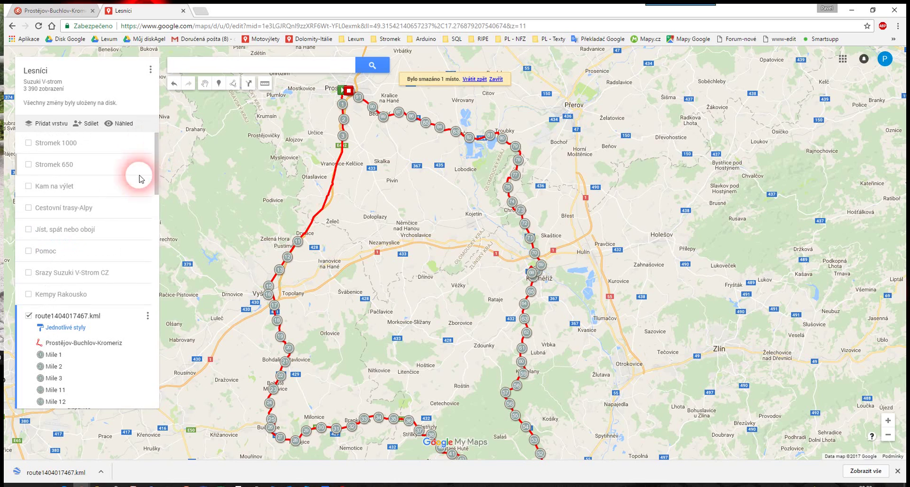
pyautogui.click(95, 342)
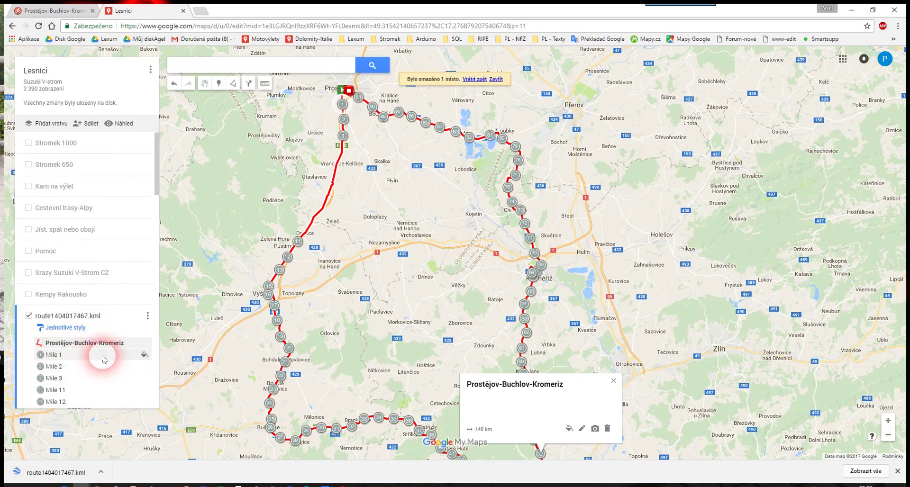
pyautogui.click(68, 350)
pyautogui.click(277, 335)
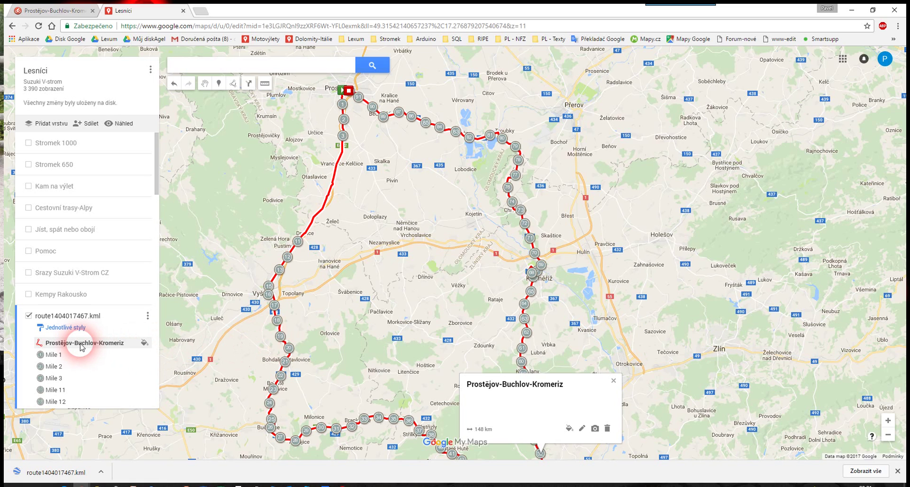
pyautogui.moveTo(80, 347)
pyautogui.mouseDown()
pyautogui.moveTo(89, 275)
pyautogui.moveTo(94, 346)
pyautogui.mouseUp()
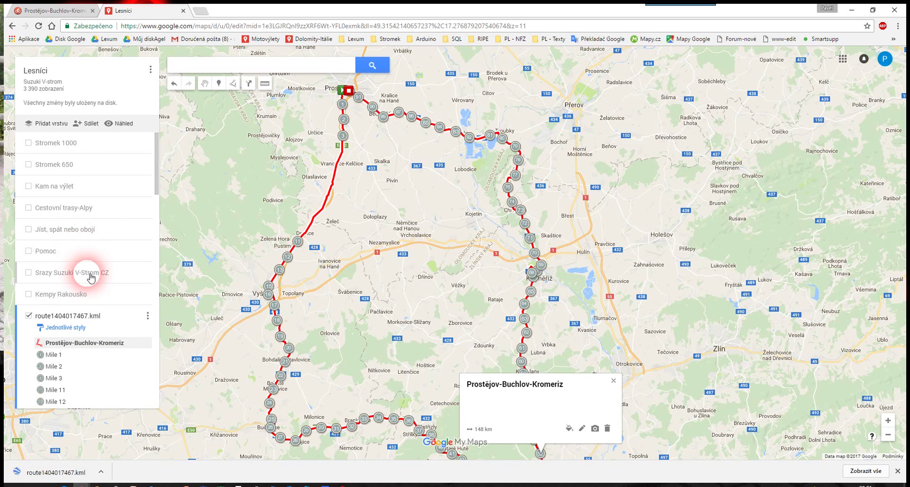
pyautogui.click(29, 273)
pyautogui.scroll(-2, 121, 309)
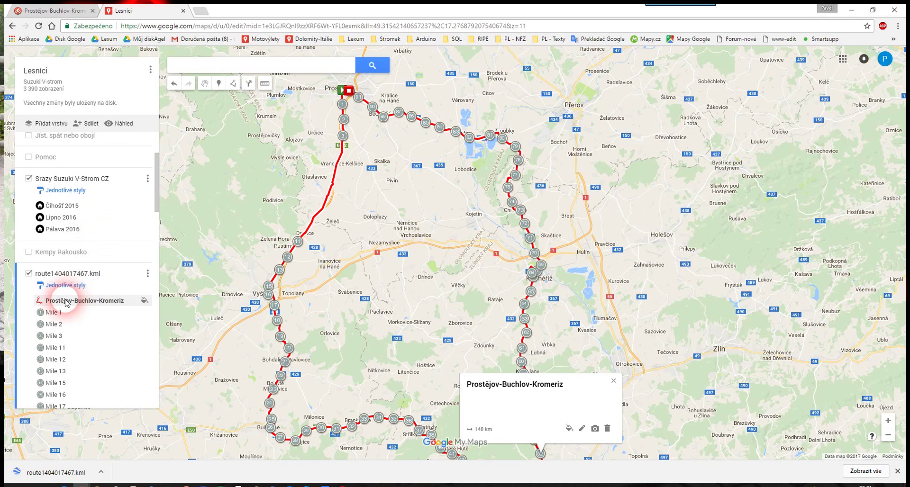
pyautogui.moveTo(75, 300); pyautogui.dragTo(93, 233)
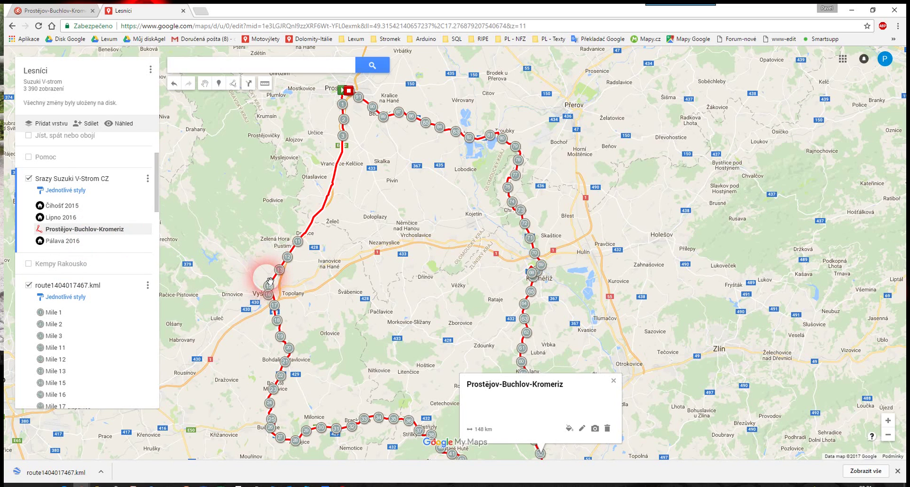
# - Hide the layer "Srazy Suzuki V-Strom CZ" and delete the route1404017467.kml layer with its remaining mile markers
pyautogui.click(148, 287)
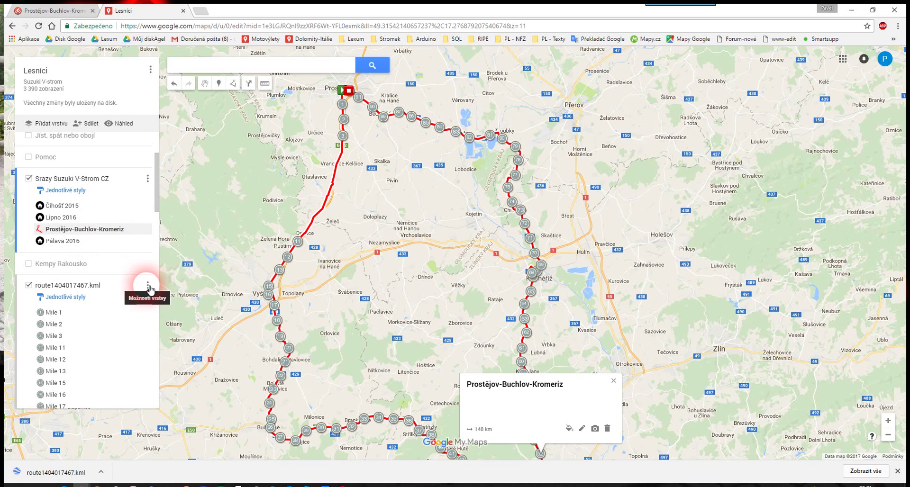
pyautogui.click(150, 287)
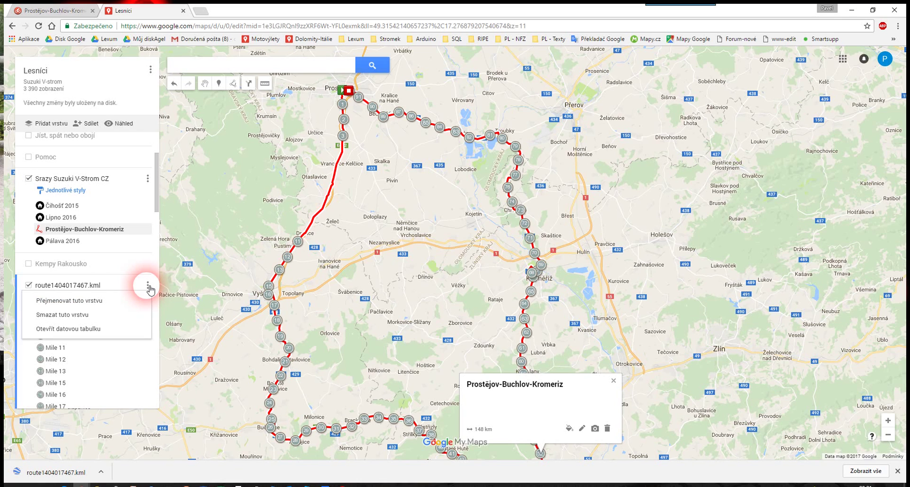
pyautogui.click(28, 178)
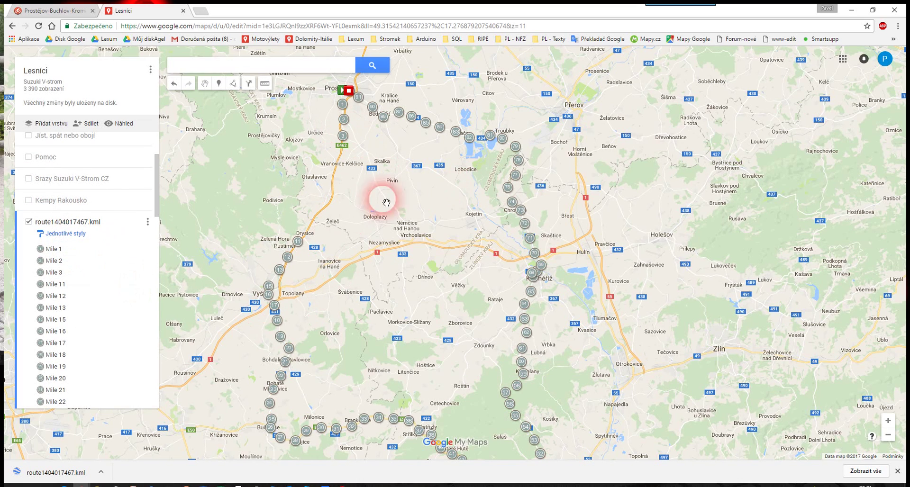
pyautogui.click(151, 222)
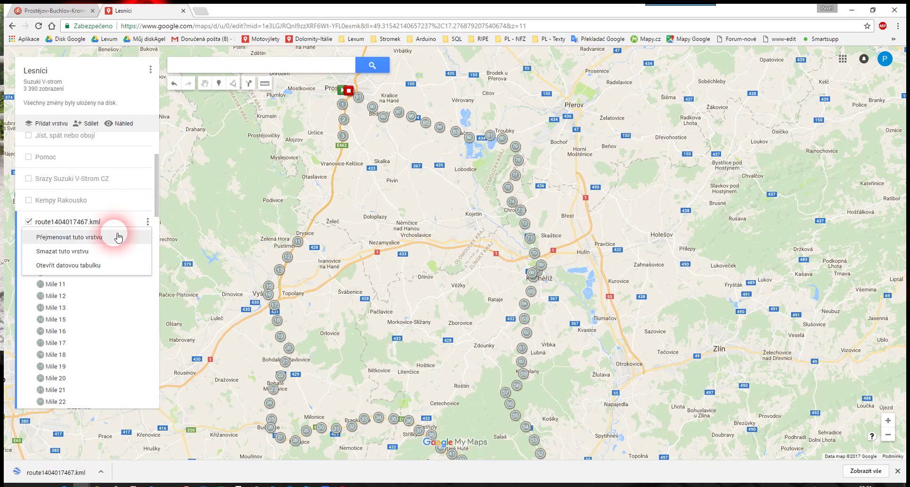
pyautogui.click(71, 256)
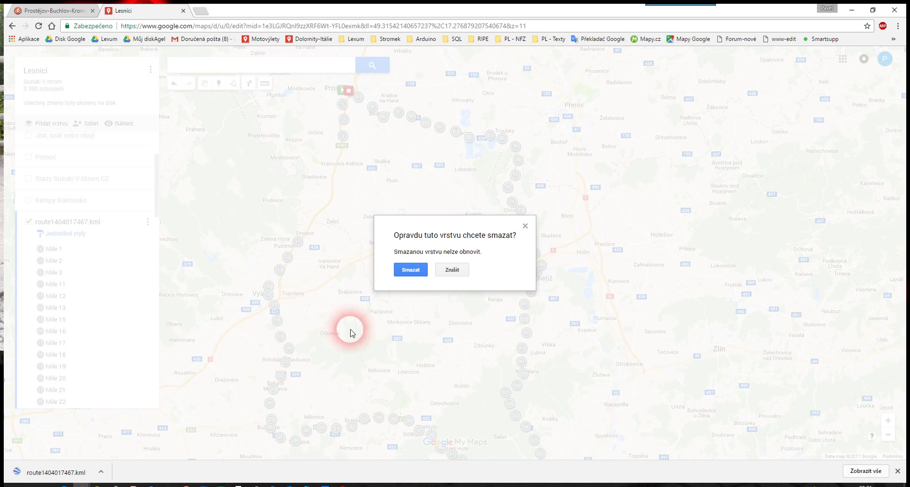
pyautogui.click(410, 270)
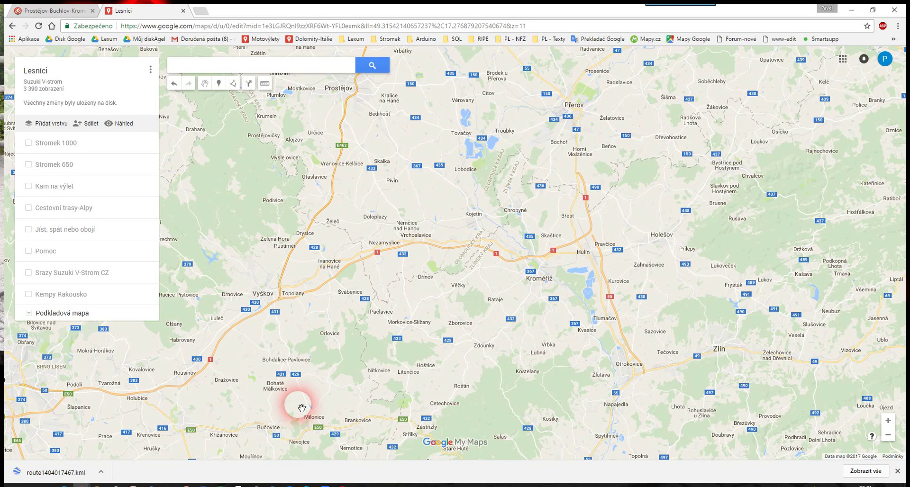
# - Show the layer "Srazy Suzuki V-Strom CZ" and save the description "popis 148,06km listnaté lesy" for its Prostějov-Buchlov-Kromeriz route
pyautogui.click(29, 272)
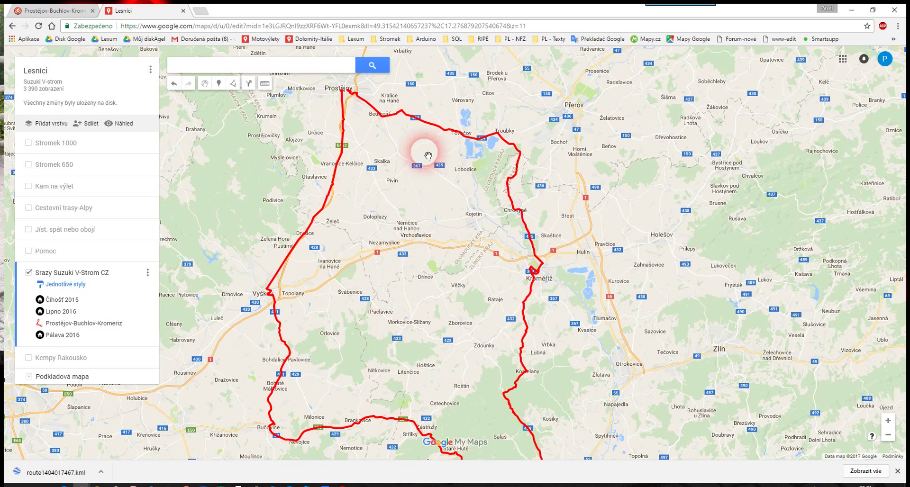
pyautogui.click(429, 125)
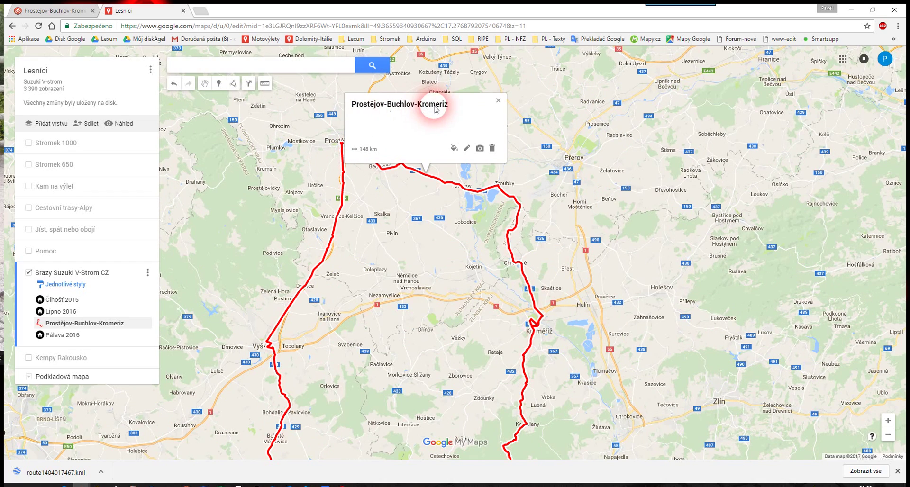
pyautogui.click(469, 149)
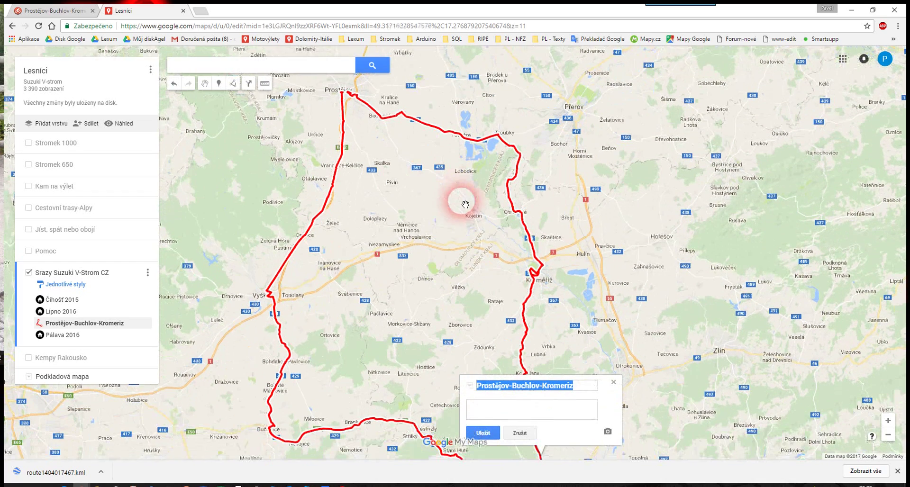
pyautogui.click(584, 390)
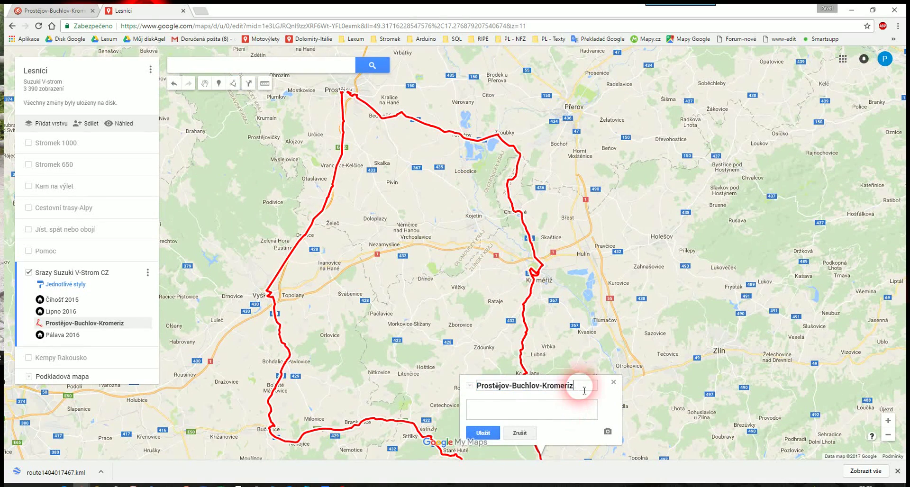
pyautogui.click(491, 413)
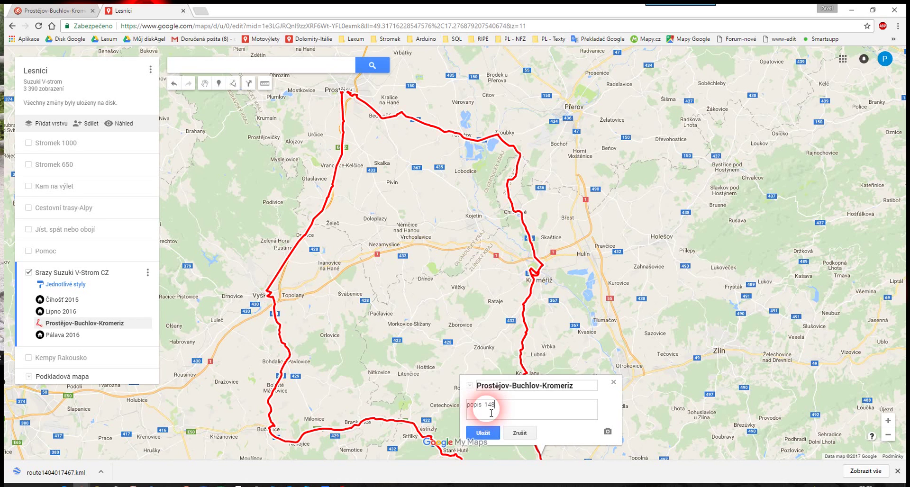
pyautogui.write('popis 148;cz')
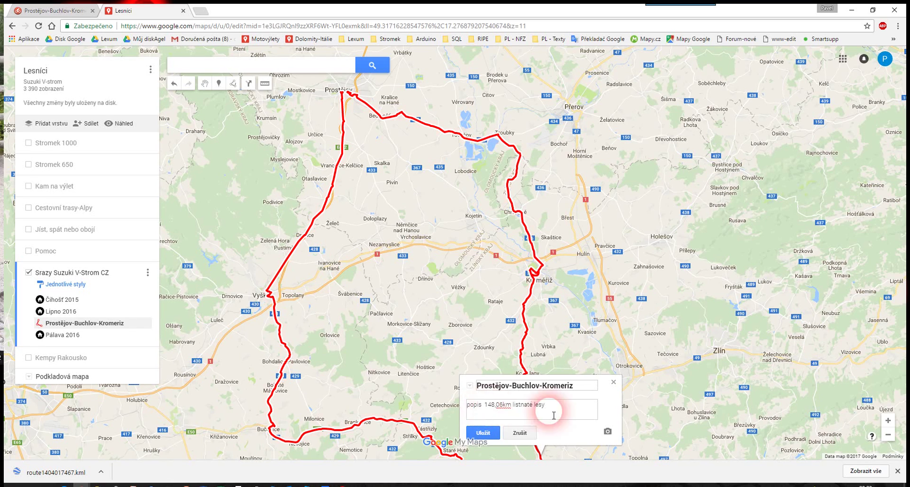
pyautogui.click(483, 433)
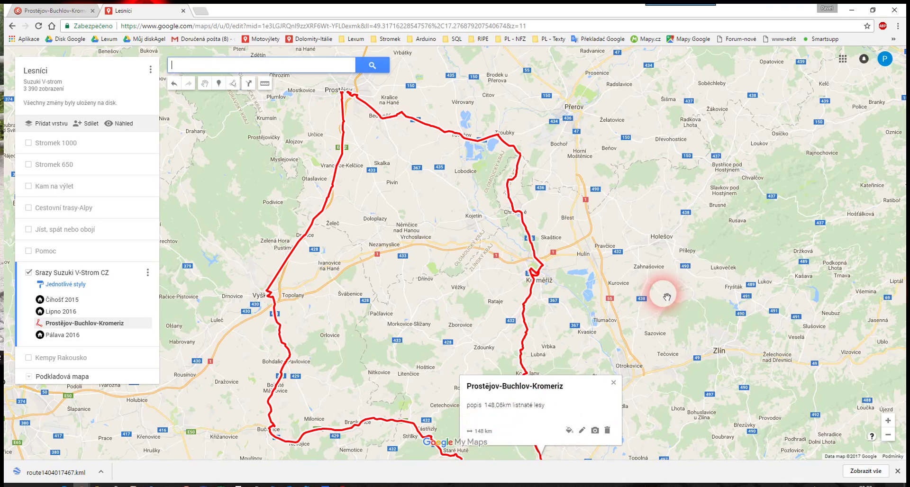
# - Change the line colour of the Prostějov-Buchlov-Kromeriz route to purple
pyautogui.scroll(-1, 663, 291)
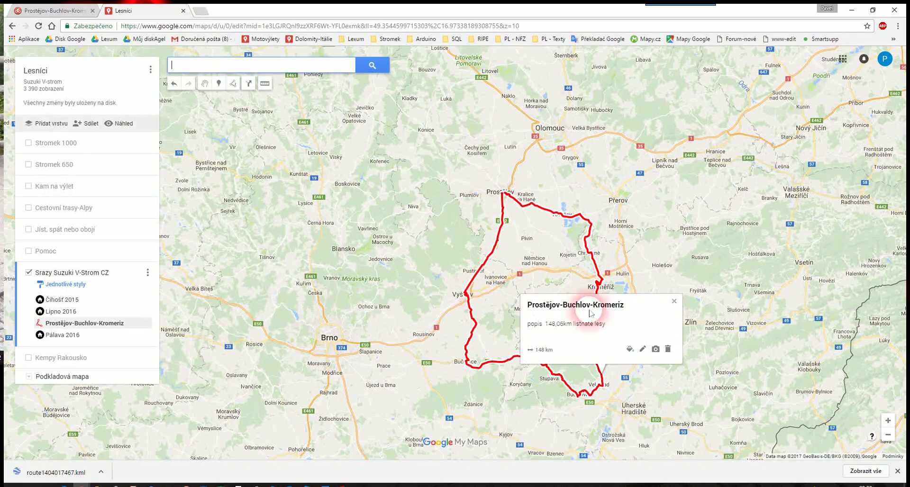
pyautogui.click(643, 349)
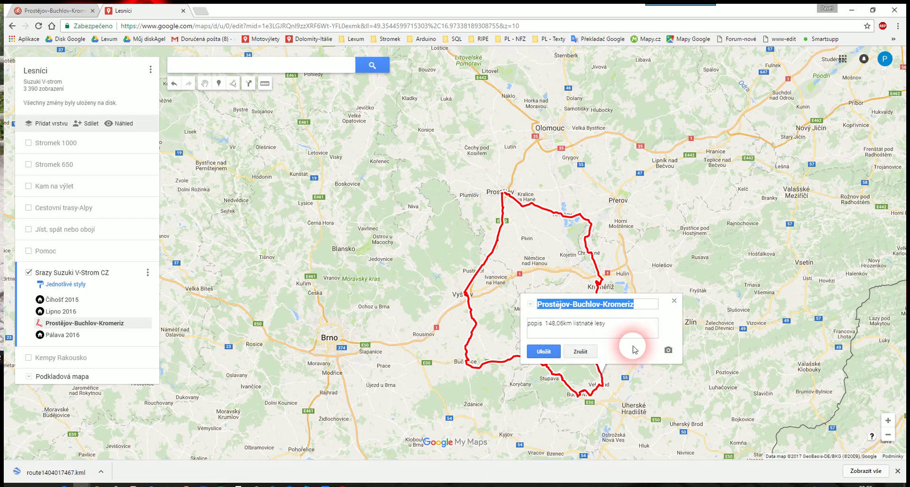
pyautogui.click(618, 362)
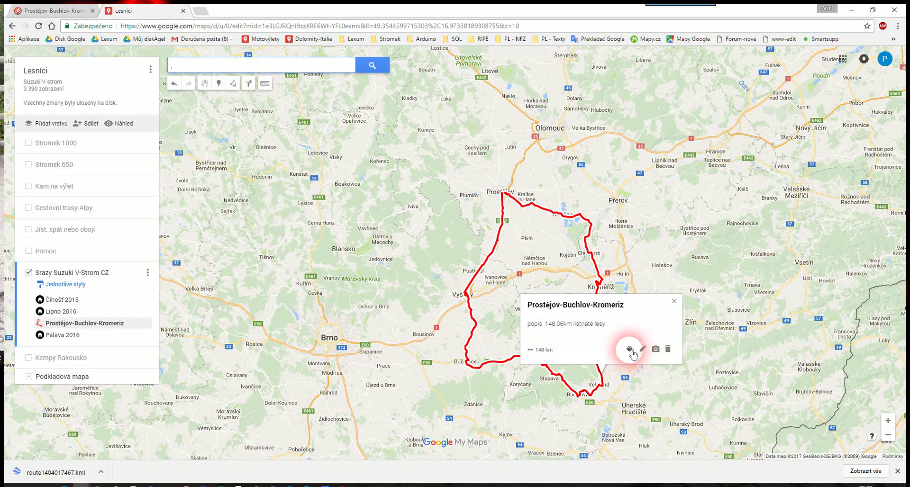
pyautogui.click(630, 349)
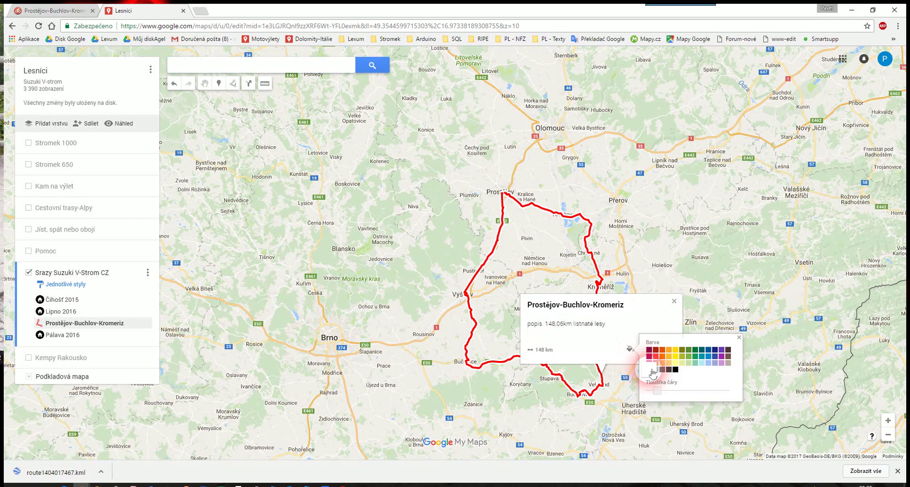
pyautogui.click(721, 357)
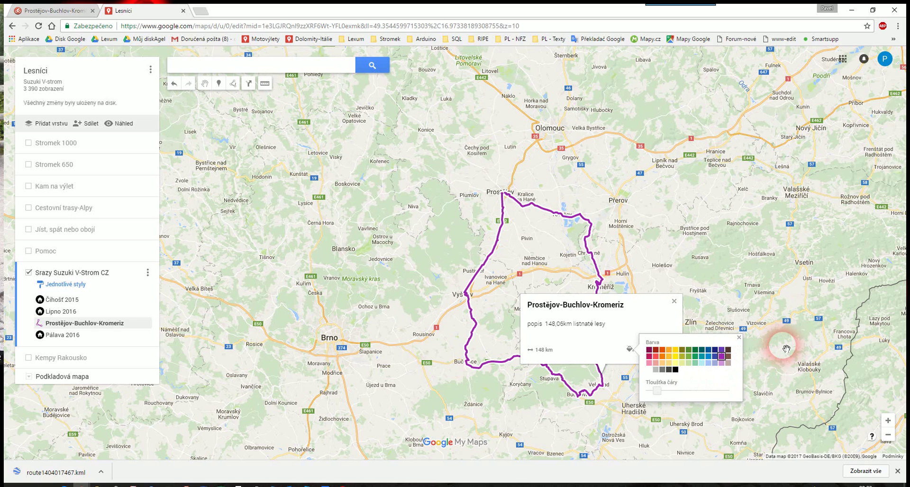
# - Add a marker on the purple Prostějov-Buchlov-Kromeriz route, between Staré Hutě and Hrad Buchlov and northeast of Holý kopec
pyautogui.click(711, 302)
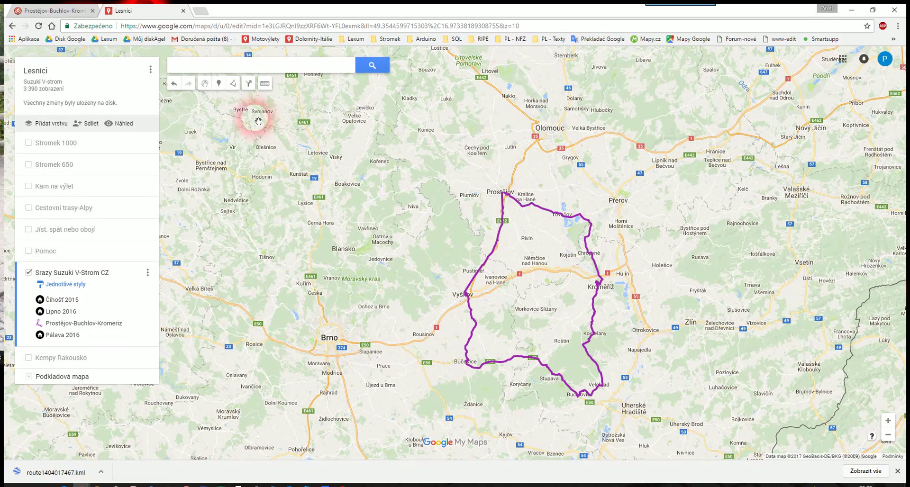
pyautogui.scroll(1, 491, 312)
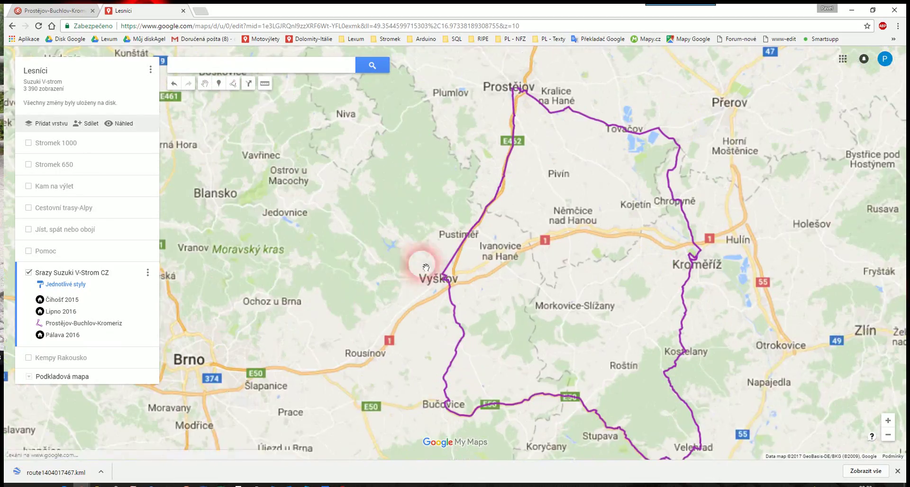
pyautogui.moveTo(527, 329); pyautogui.dragTo(427, 187)
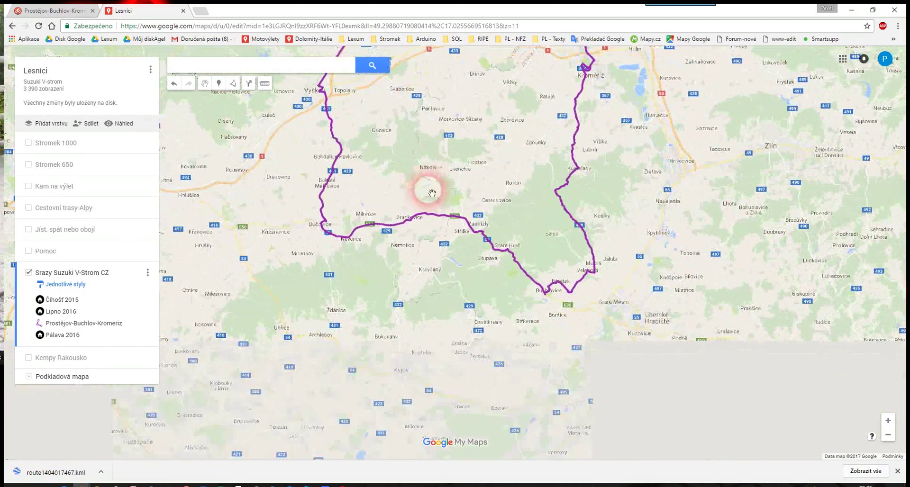
pyautogui.scroll(2, 521, 274)
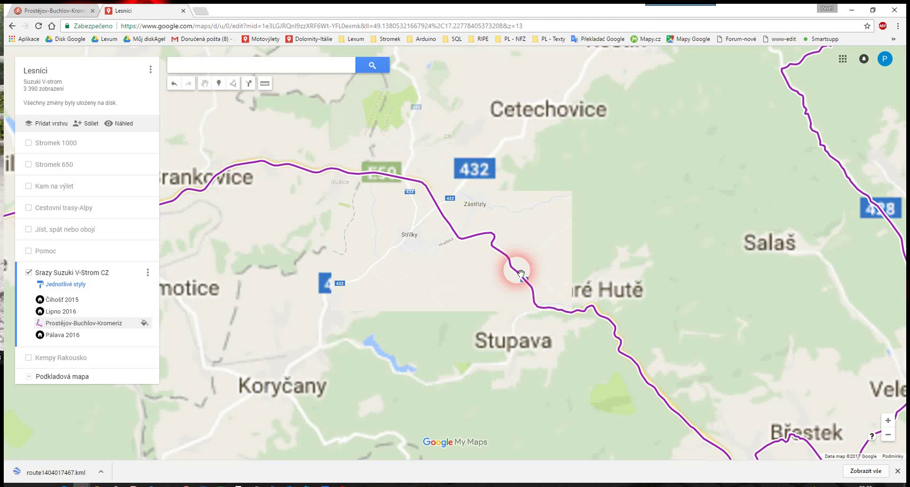
pyautogui.scroll(1, 441, 278)
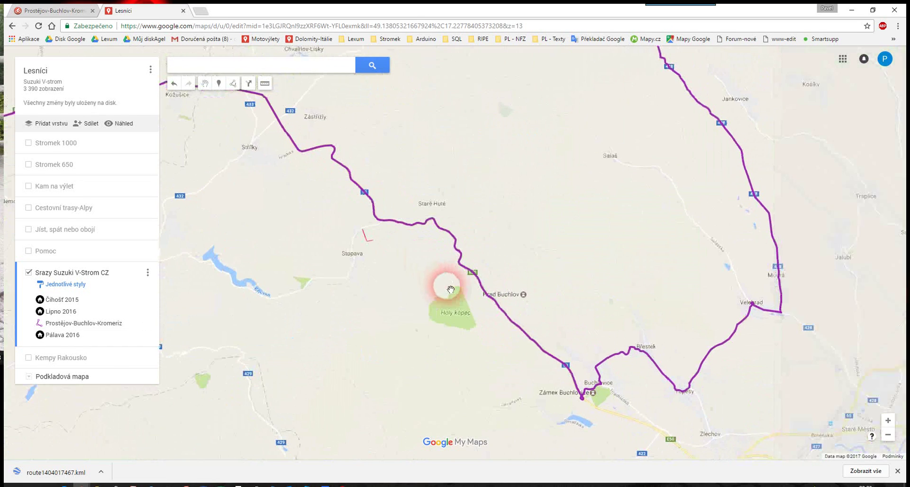
pyautogui.scroll(1, 507, 311)
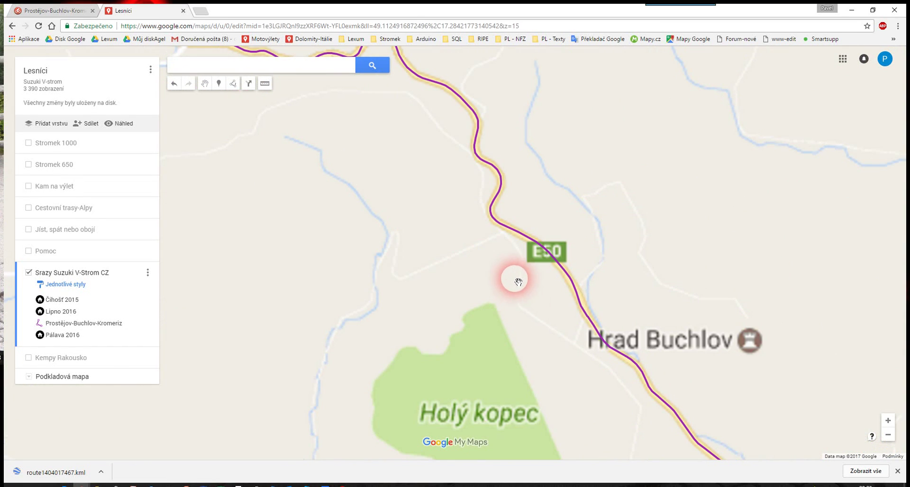
pyautogui.scroll(-1, 511, 271)
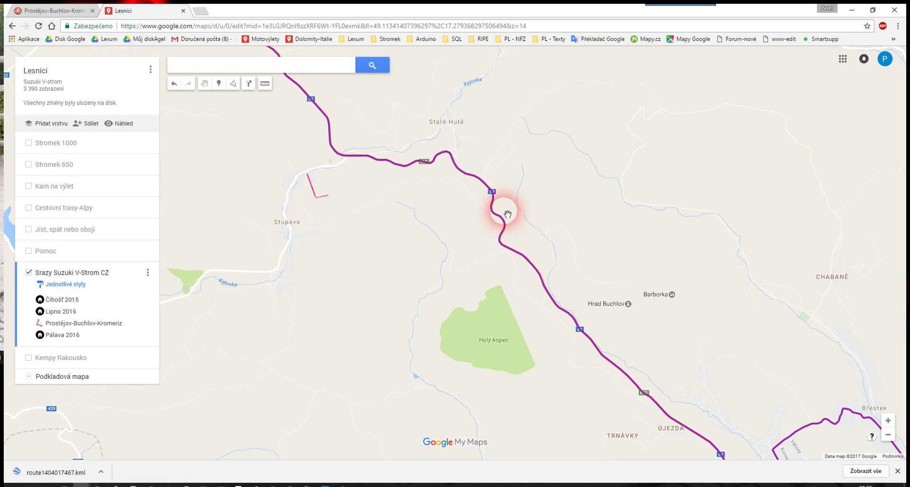
pyautogui.click(219, 85)
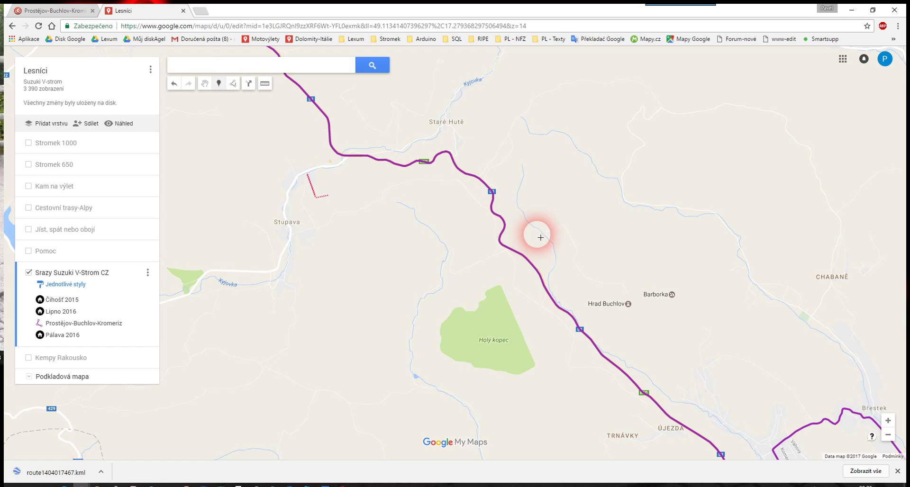
pyautogui.click(544, 278)
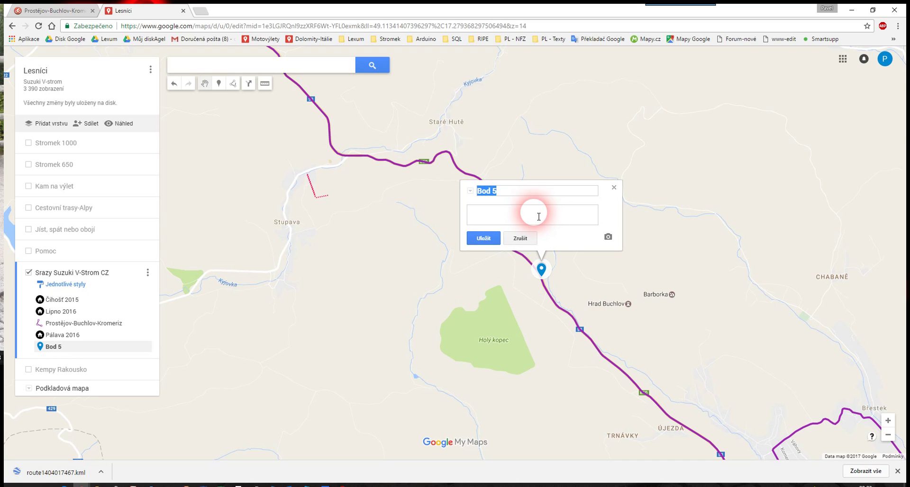
# - Name the new marker "Občerstvení U trampa", describe it as "oblíbené místo na srazy" and save it
pyautogui.write('0')
pyautogui.write('bčerstvení u trampa')
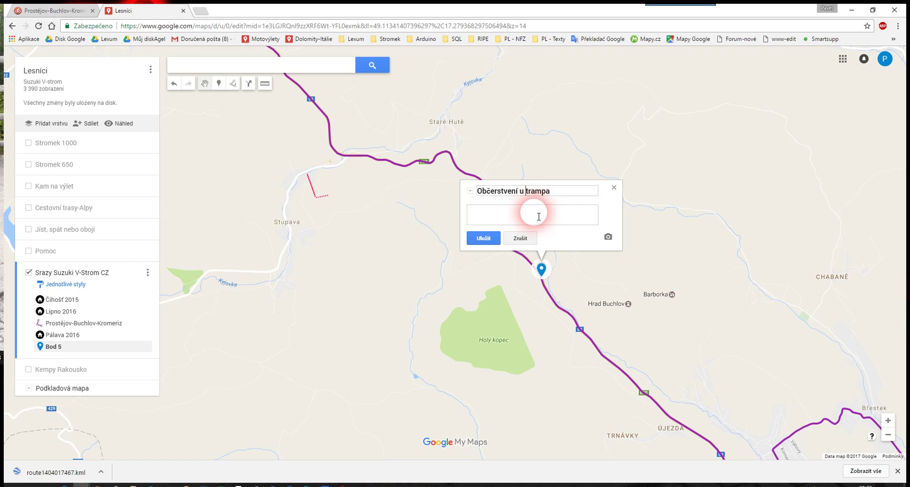
pyautogui.press('BackSpace')
pyautogui.write('U')
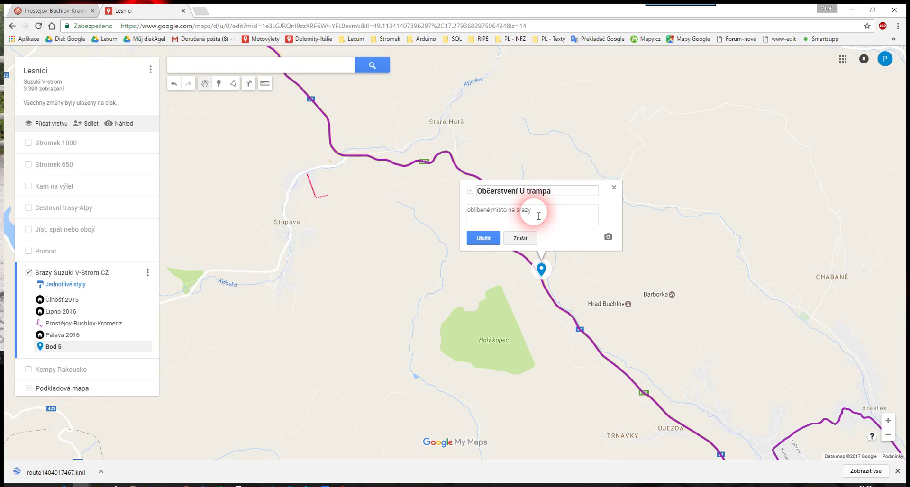
pyautogui.click(484, 238)
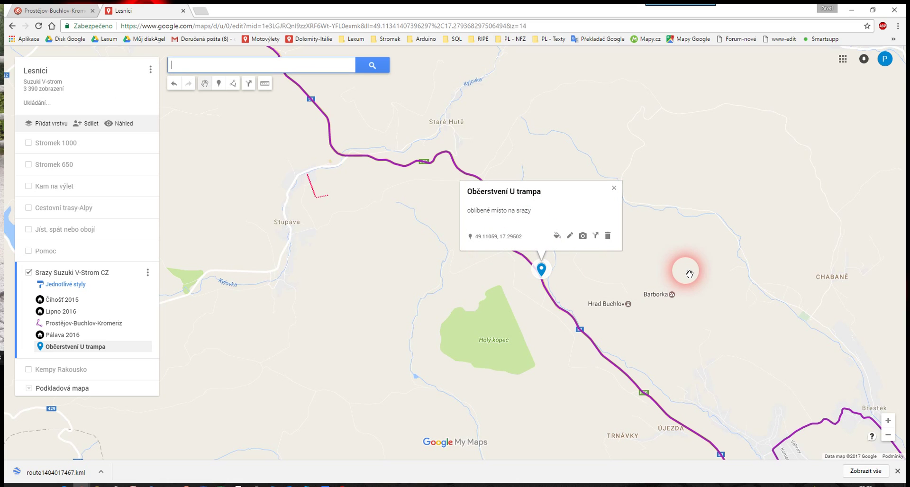
# - Style the Občerstvení U trampa marker with a crimson colour and the crossed-cutlery icon, closing its info card
pyautogui.click(558, 237)
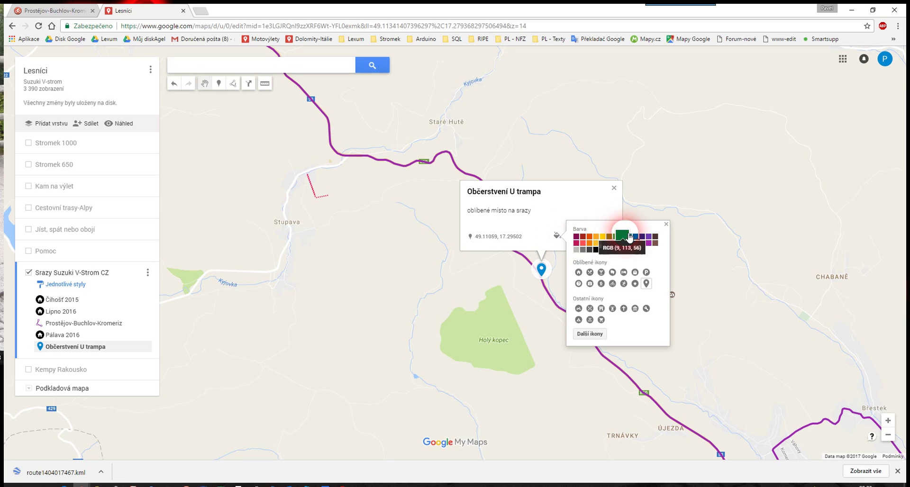
pyautogui.click(576, 242)
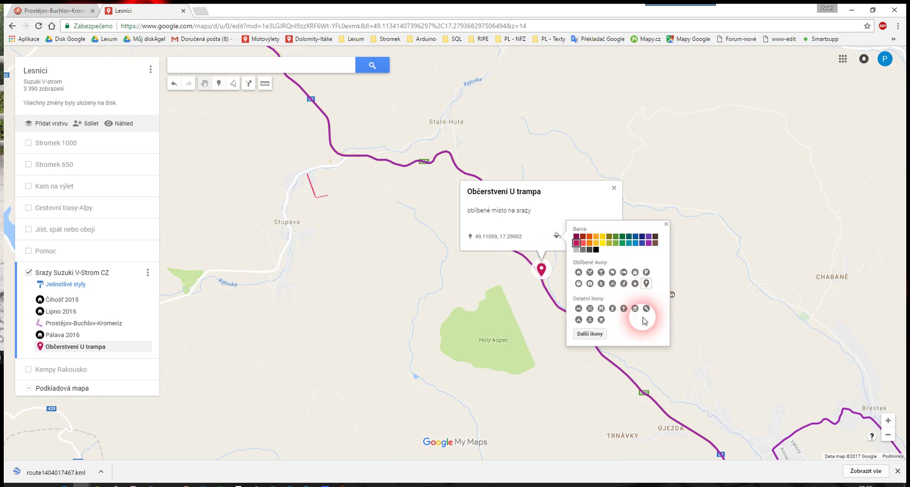
pyautogui.click(591, 273)
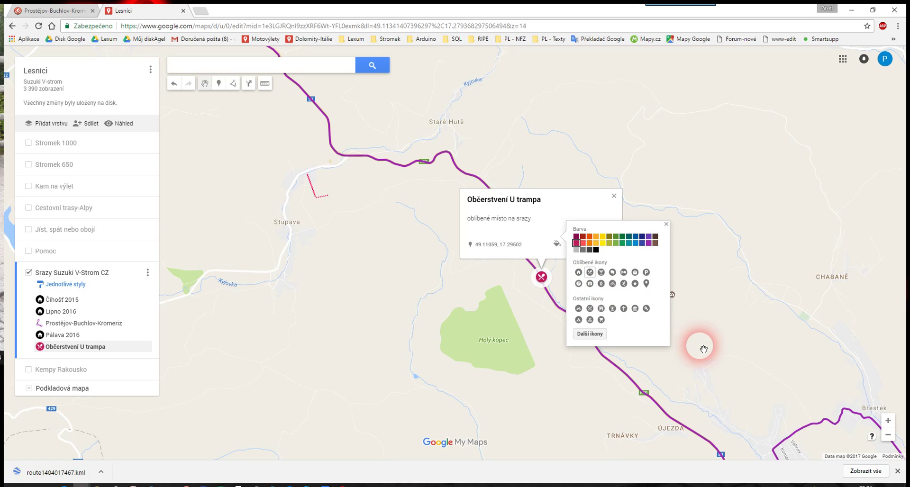
pyautogui.click(666, 224)
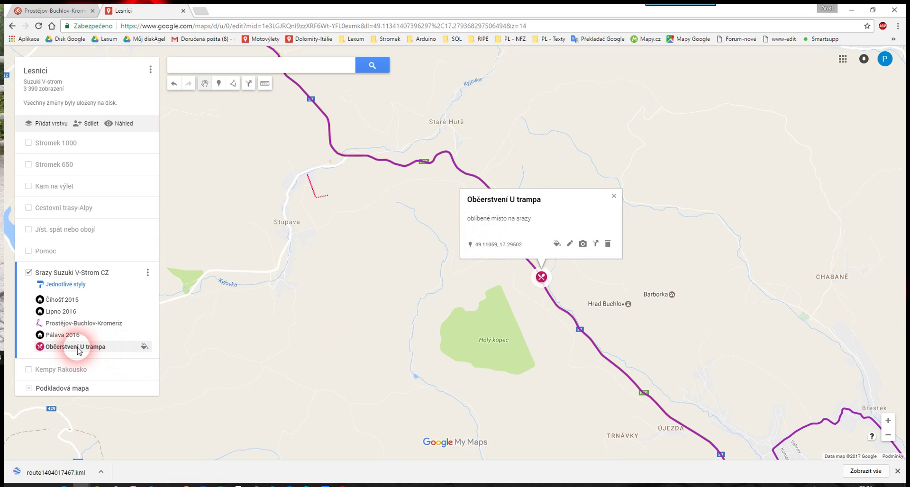
pyautogui.click(614, 195)
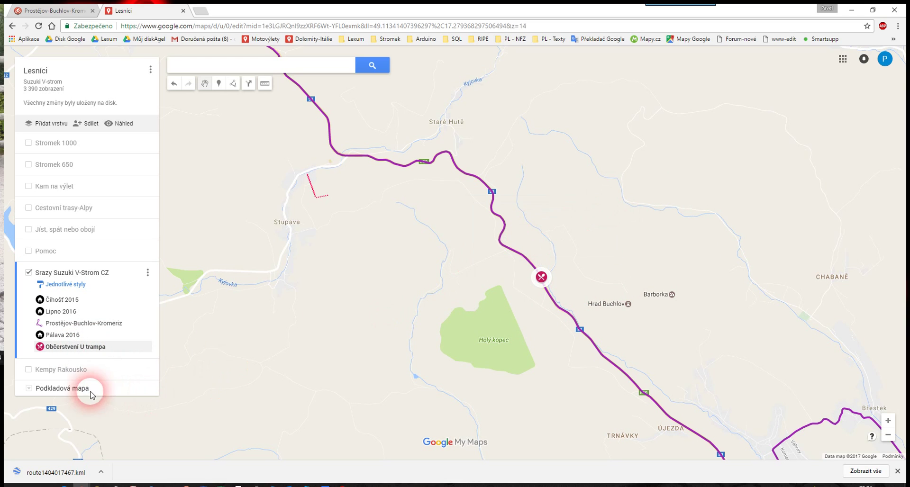
# - Show the layer "Jíst, spát nebo obojí" and move the Občerstvení U trampa marker along the route, close to the green restaurant marker
pyautogui.click(73, 352)
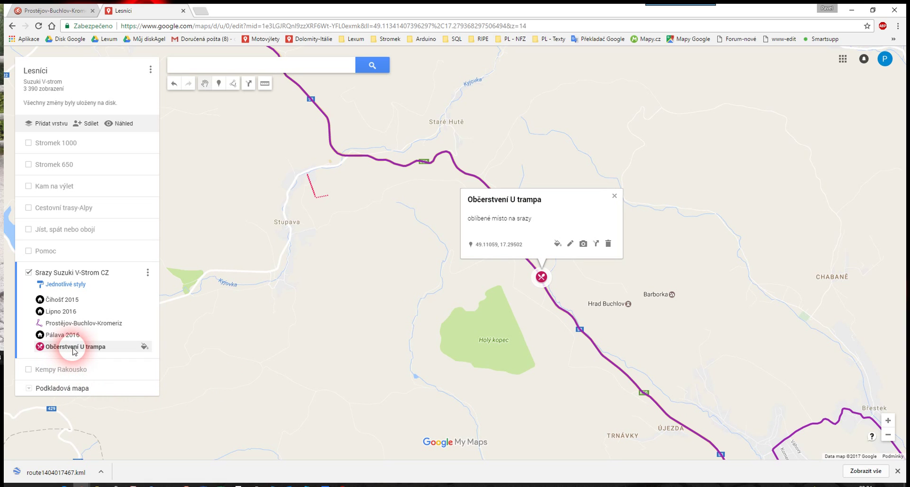
pyautogui.moveTo(74, 352)
pyautogui.mouseDown()
pyautogui.moveTo(85, 229)
pyautogui.moveTo(76, 224)
pyautogui.moveTo(74, 348)
pyautogui.mouseUp()
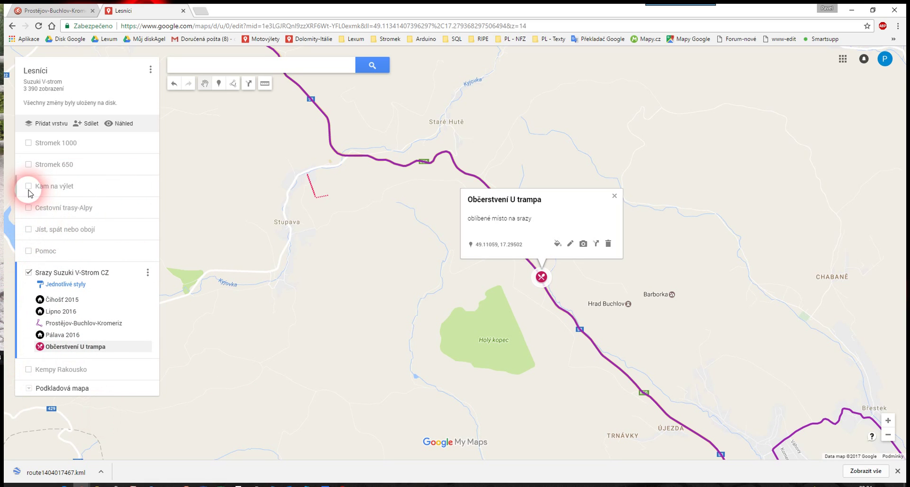
pyautogui.click(48, 238)
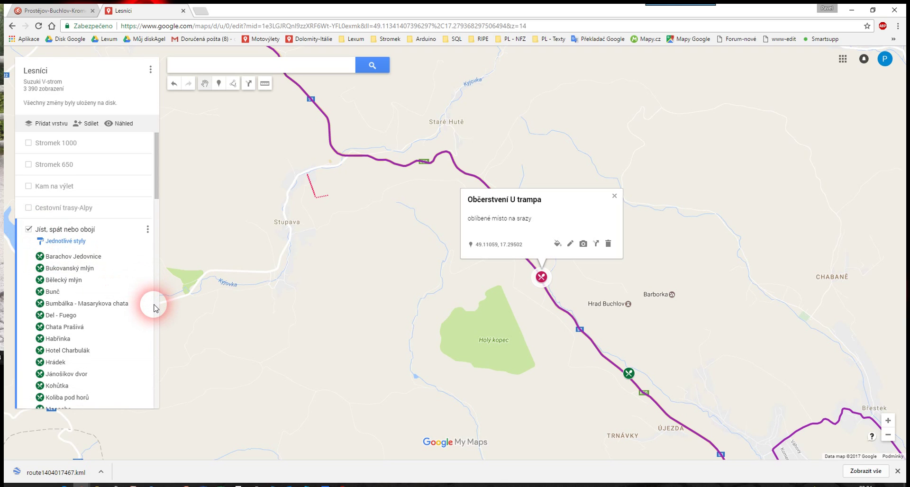
pyautogui.scroll(-10, 138, 309)
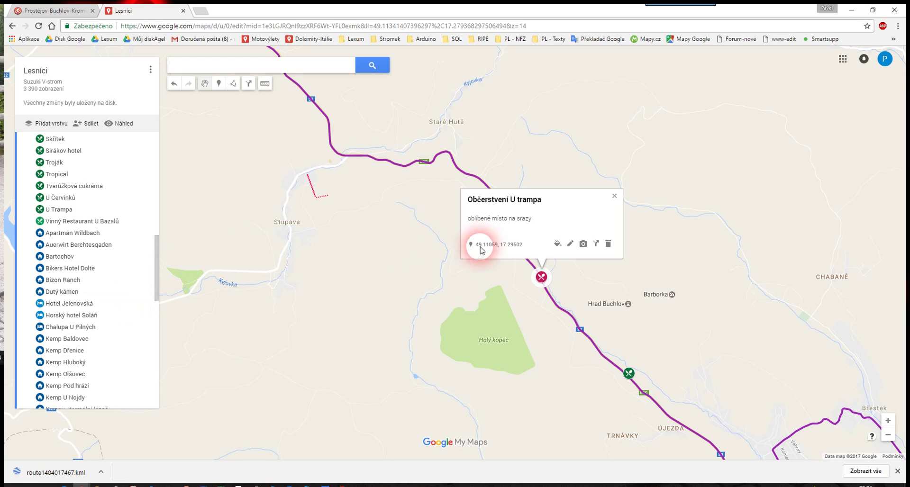
pyautogui.moveTo(542, 276)
pyautogui.mouseDown()
pyautogui.moveTo(617, 365)
pyautogui.moveTo(638, 334)
pyautogui.moveTo(609, 364)
pyautogui.mouseUp()
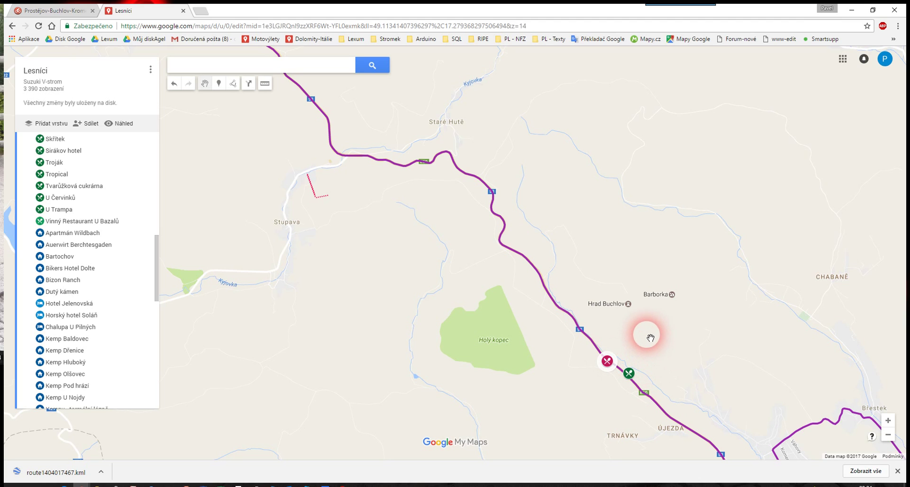
# - Review the whole loop with its nearby places, open the route for editing in MapMyRide to view it, and return to the Lesníci map
pyautogui.scroll(-3, 309, 256)
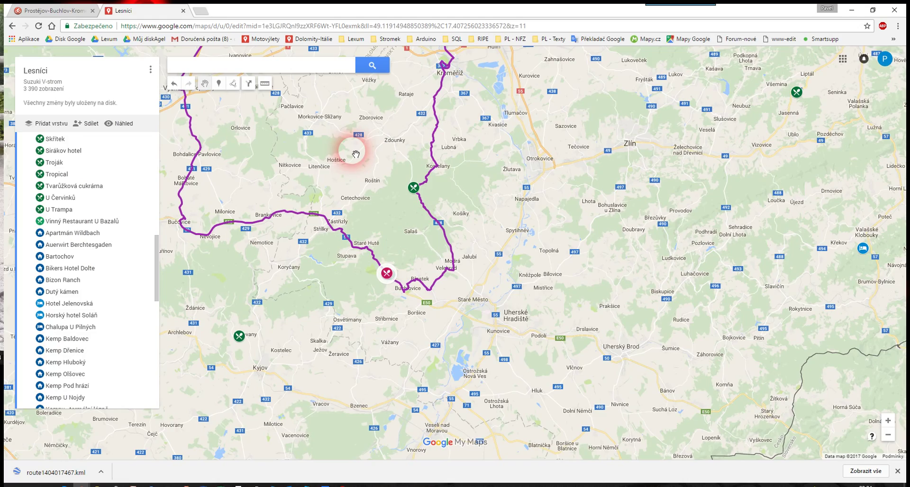
pyautogui.moveTo(355, 154); pyautogui.dragTo(559, 290)
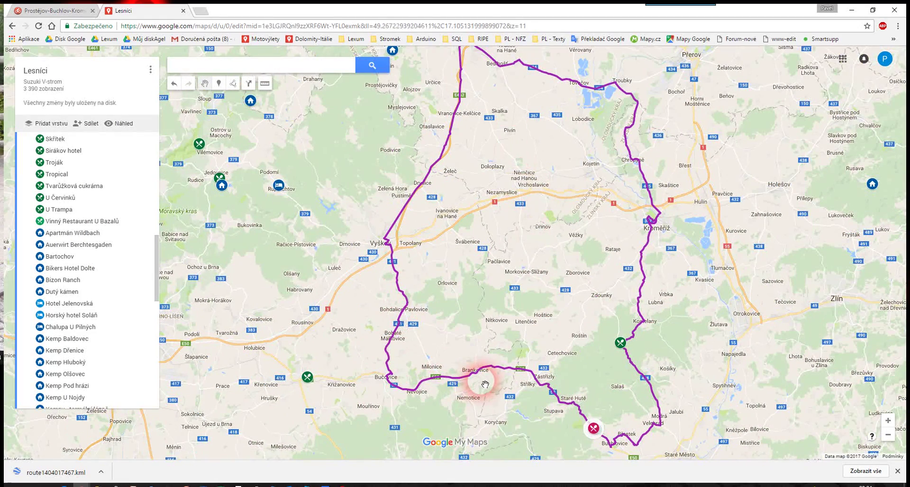
pyautogui.scroll(-1, 488, 252)
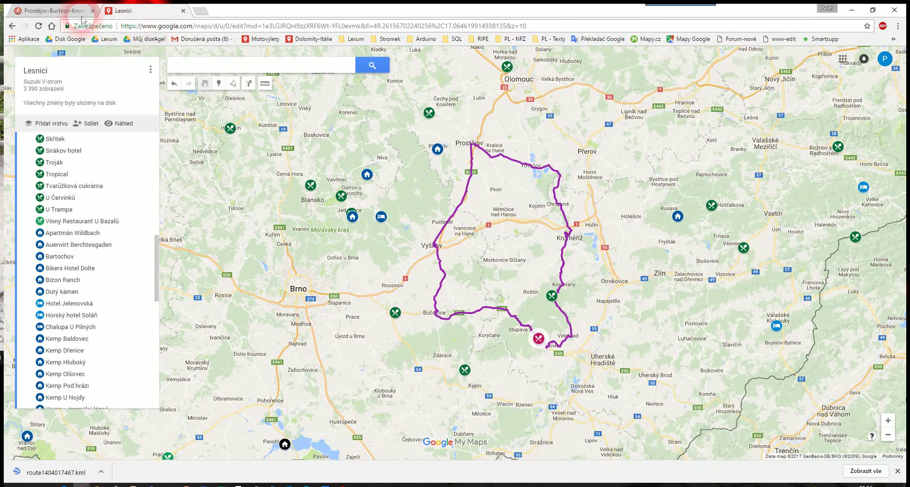
pyautogui.click(48, 10)
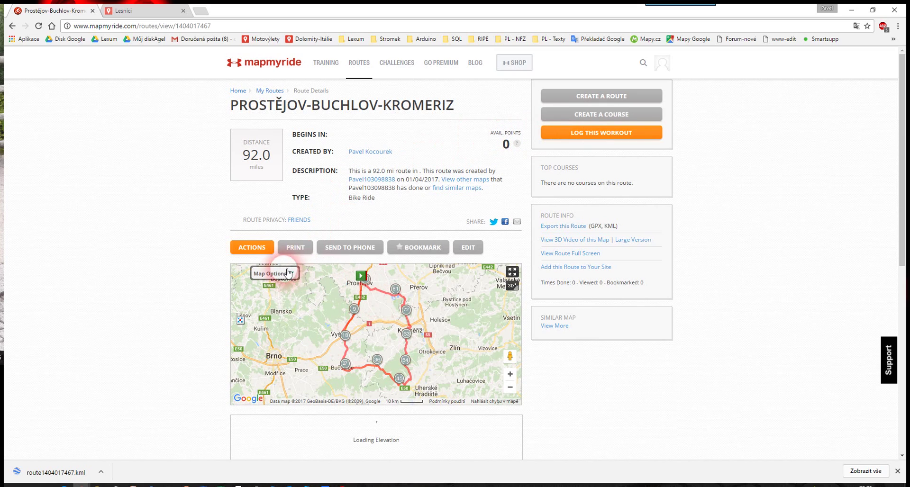
pyautogui.click(480, 253)
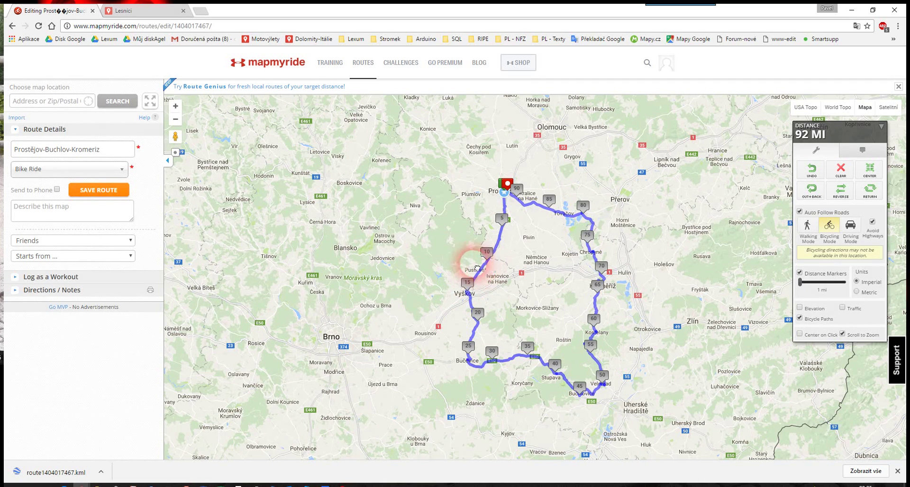
pyautogui.moveTo(486, 272); pyautogui.dragTo(431, 248)
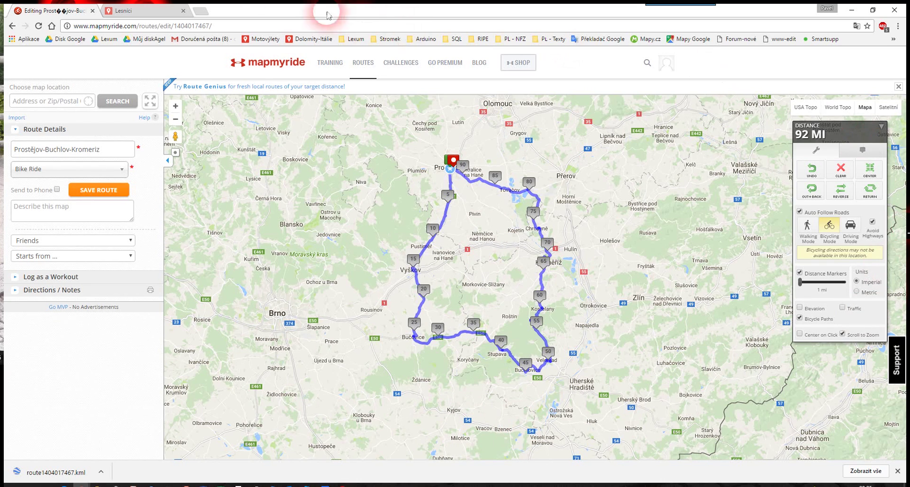
pyautogui.click(152, 10)
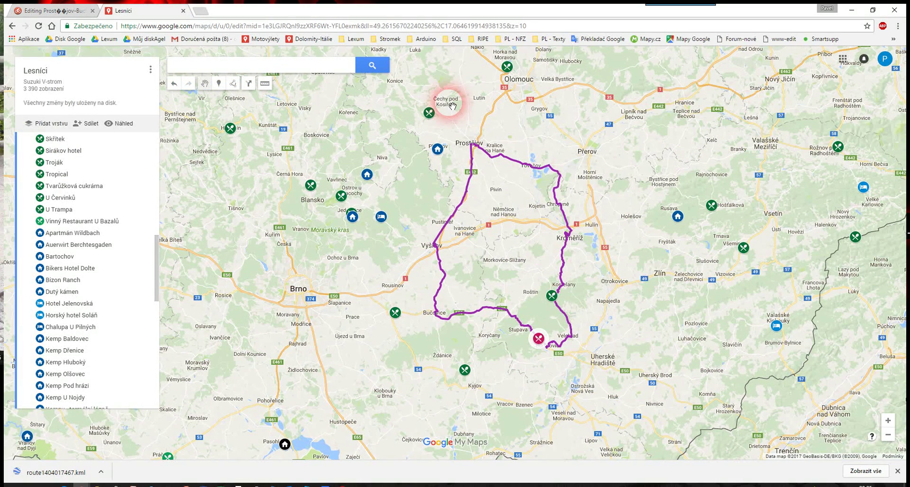
pyautogui.moveTo(652, 9)
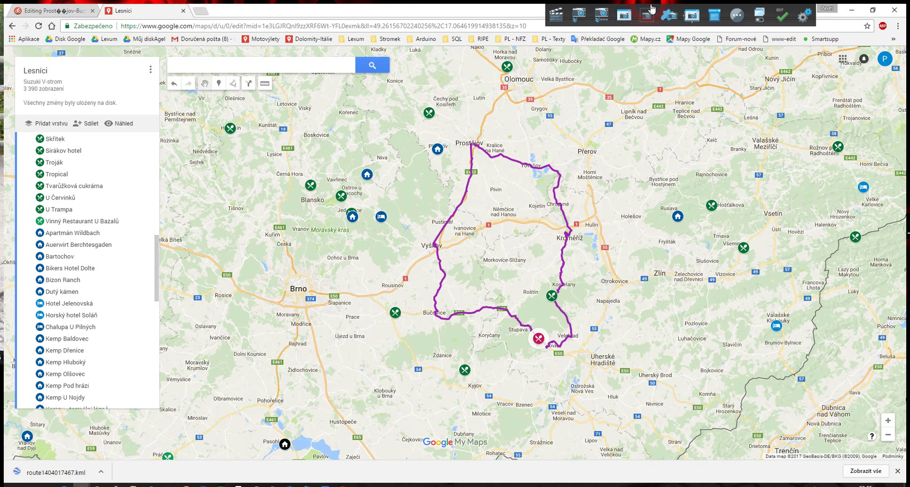
pyautogui.click(559, 15)
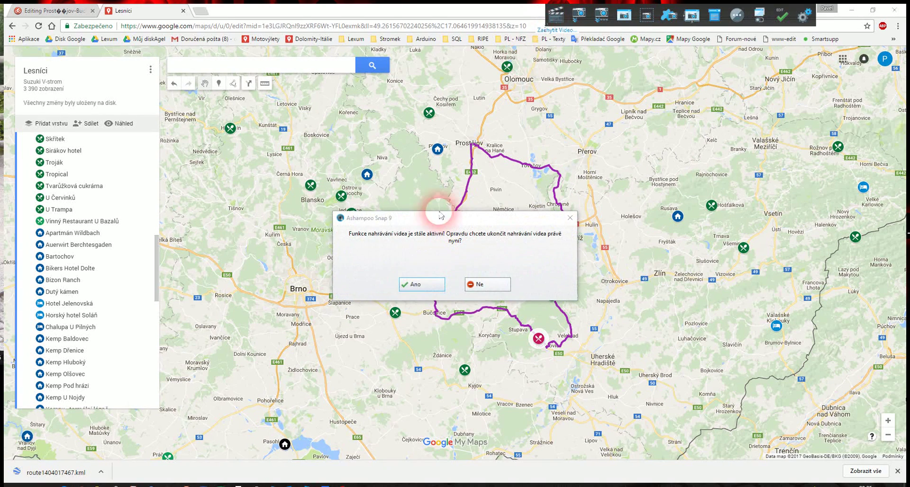